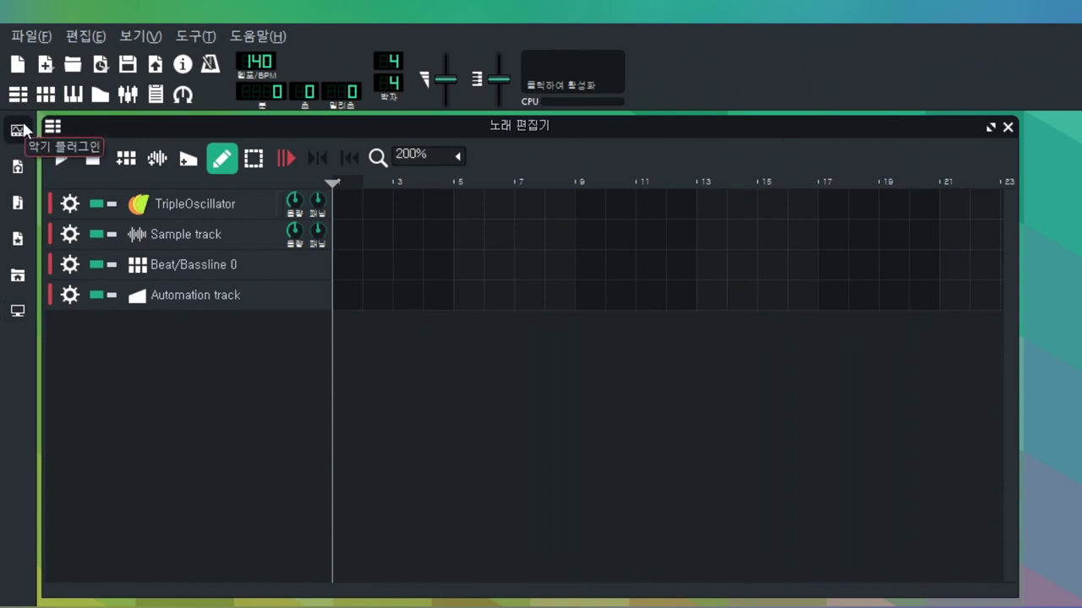
# Add a ZynAddSubFX instrument as a new track in the song editor and open its plugin window
pyautogui.click(22, 130)
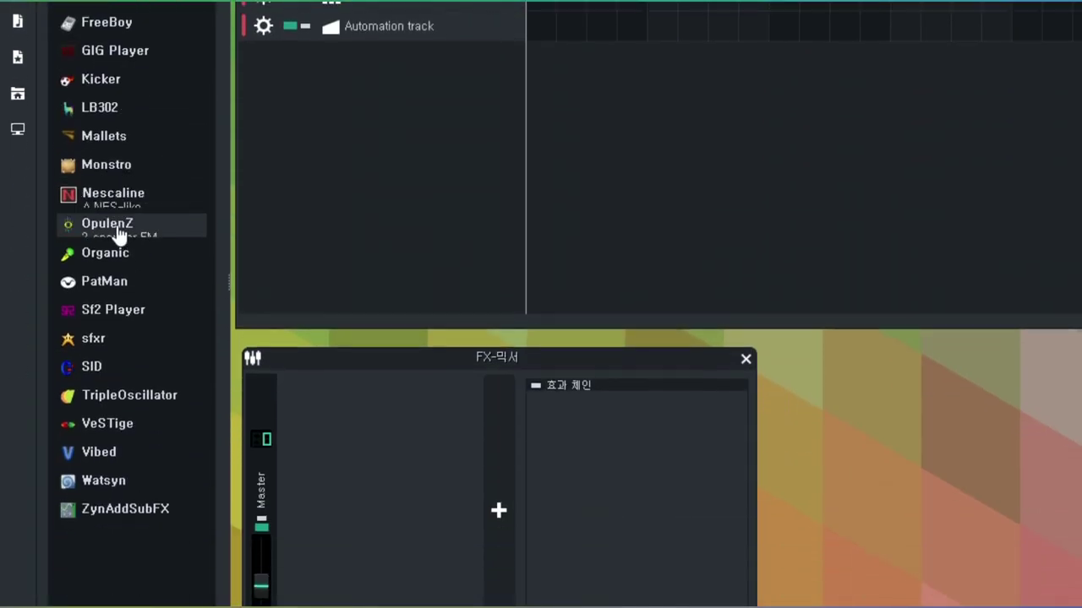
pyautogui.moveTo(145, 525); pyautogui.dragTo(397, 51)
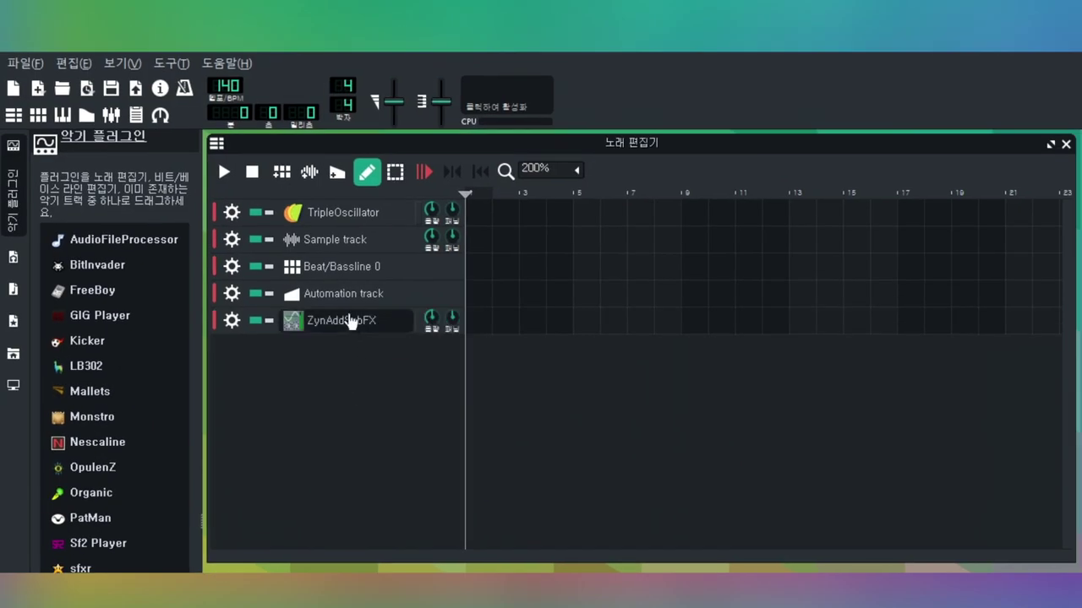
pyautogui.click(397, 55)
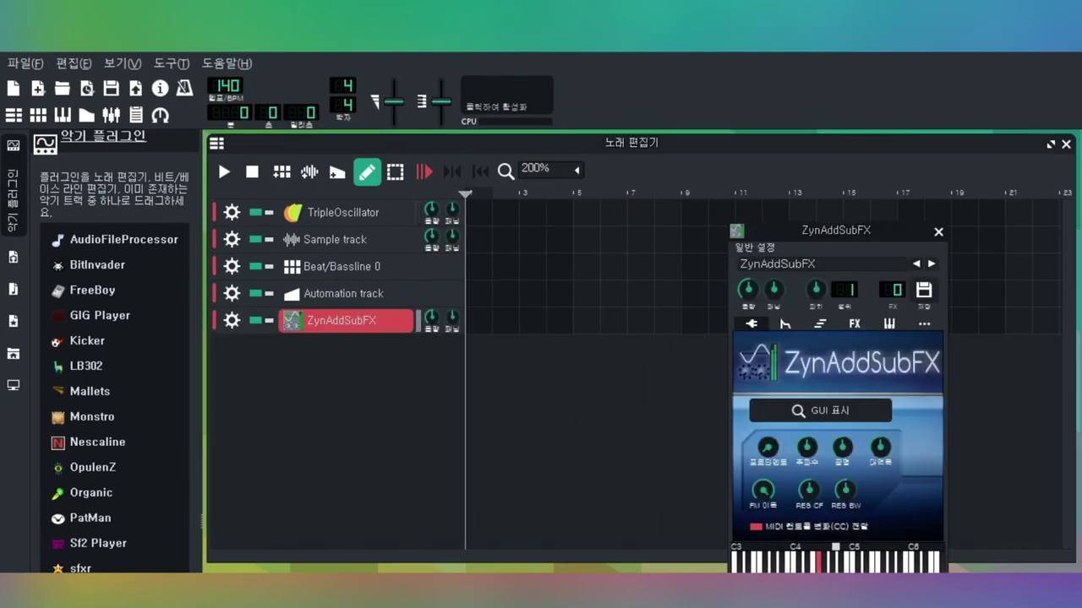
# Close the plugin window and remove the ZynAddSubFX track from the song
pyautogui.click(391, 464)
pyautogui.click(232, 320)
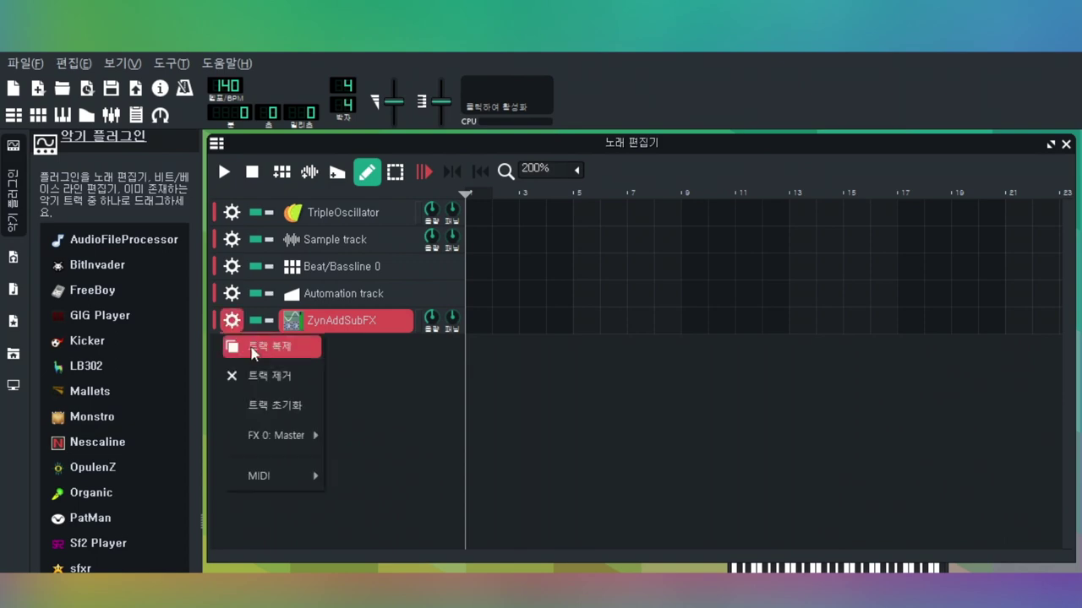
pyautogui.click(258, 382)
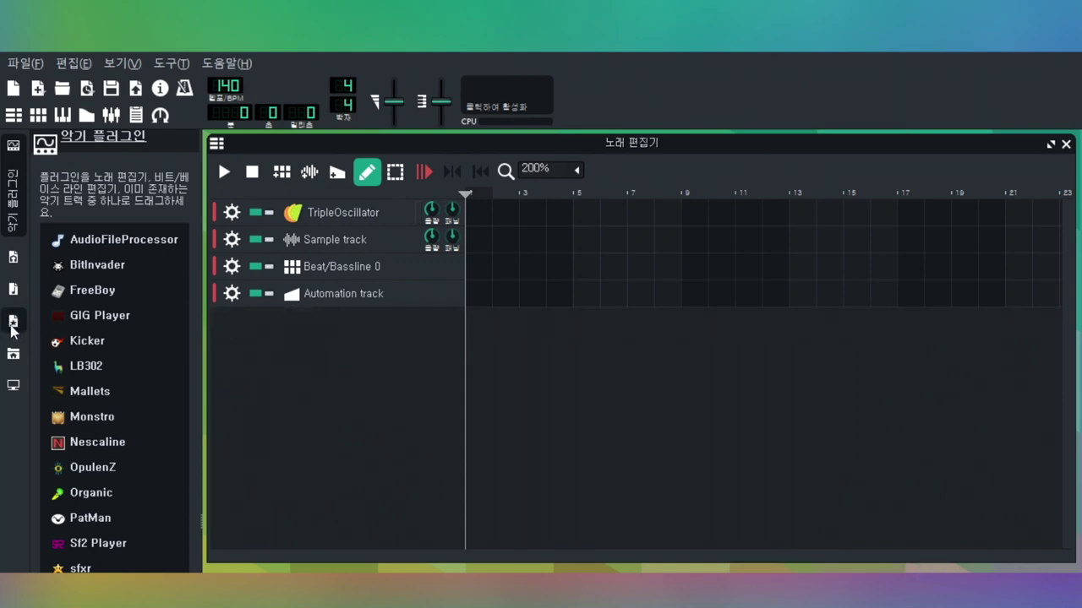
# Browse the preset library's ZynAddSubFX categories, including the contents of the Bass folder
pyautogui.click(12, 323)
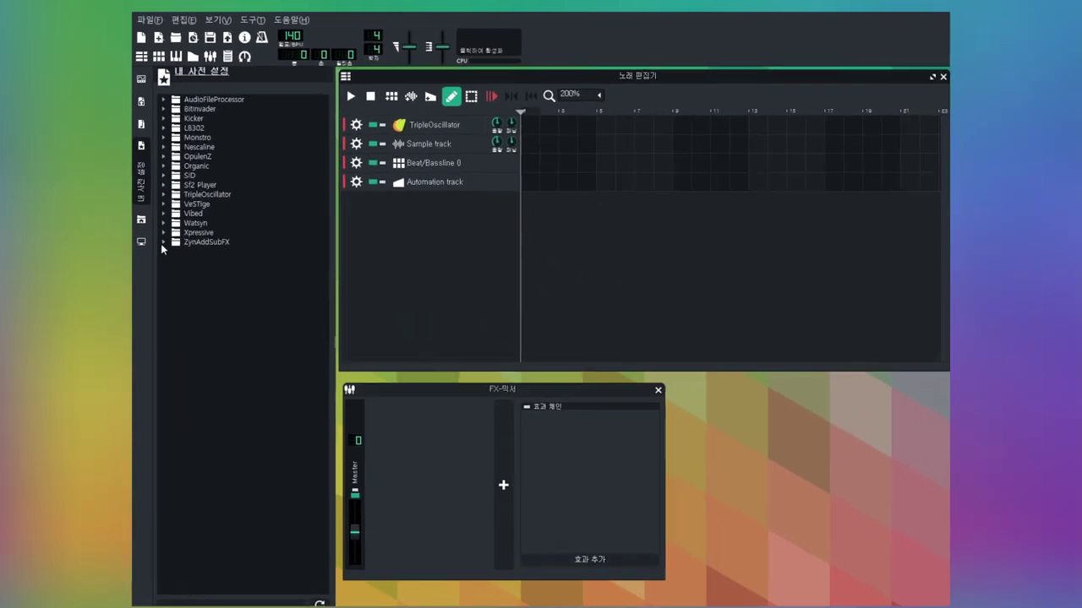
pyautogui.click(164, 242)
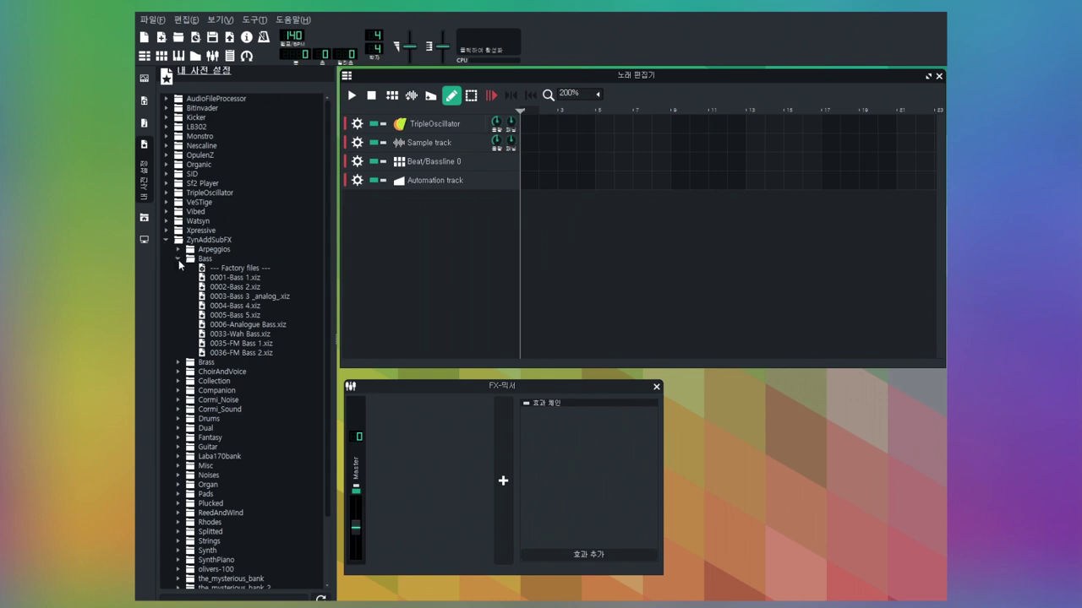
pyautogui.scroll(-3, 231, 306)
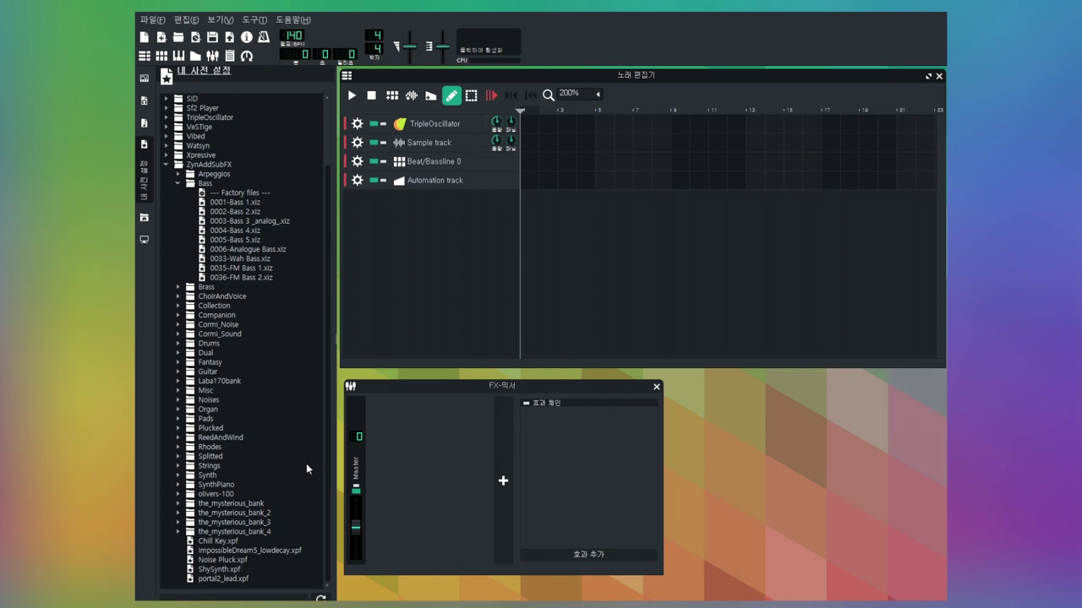
pyautogui.scroll(1, 304, 456)
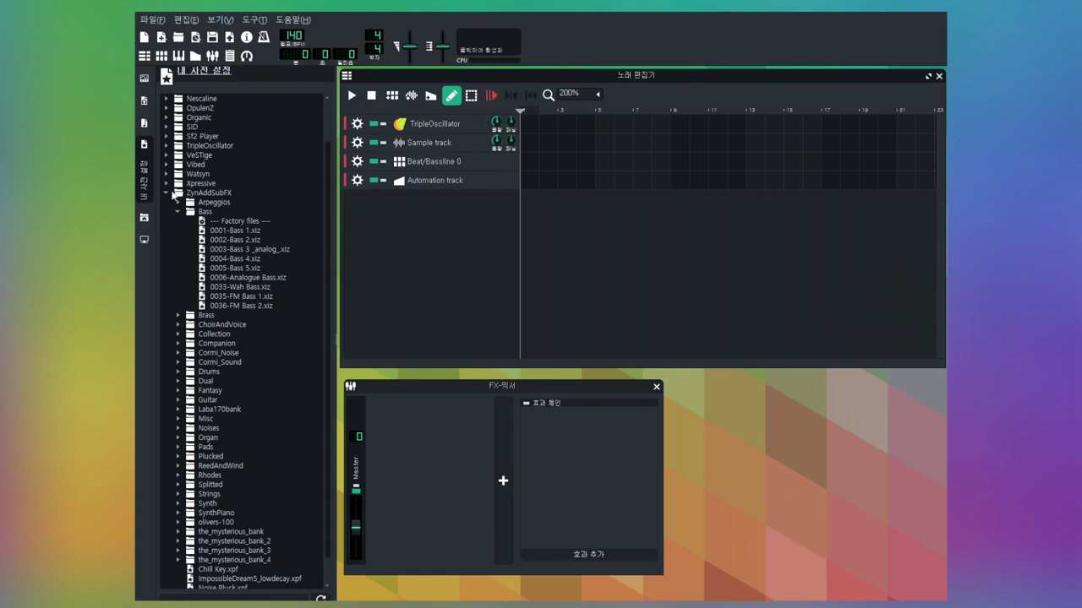
pyautogui.scroll(2, 219, 216)
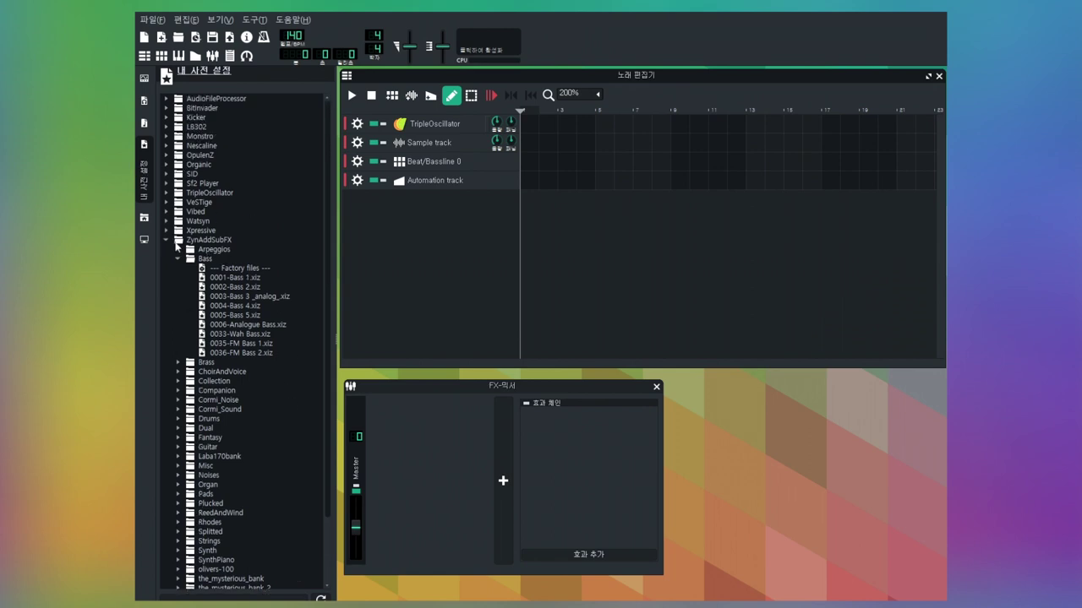
# Audition the Kicker presets Clap dry, Clap, HihatClosed and HihatOpen
pyautogui.click(167, 118)
pyautogui.click(216, 135)
pyautogui.click(217, 145)
pyautogui.click(216, 154)
pyautogui.click(216, 164)
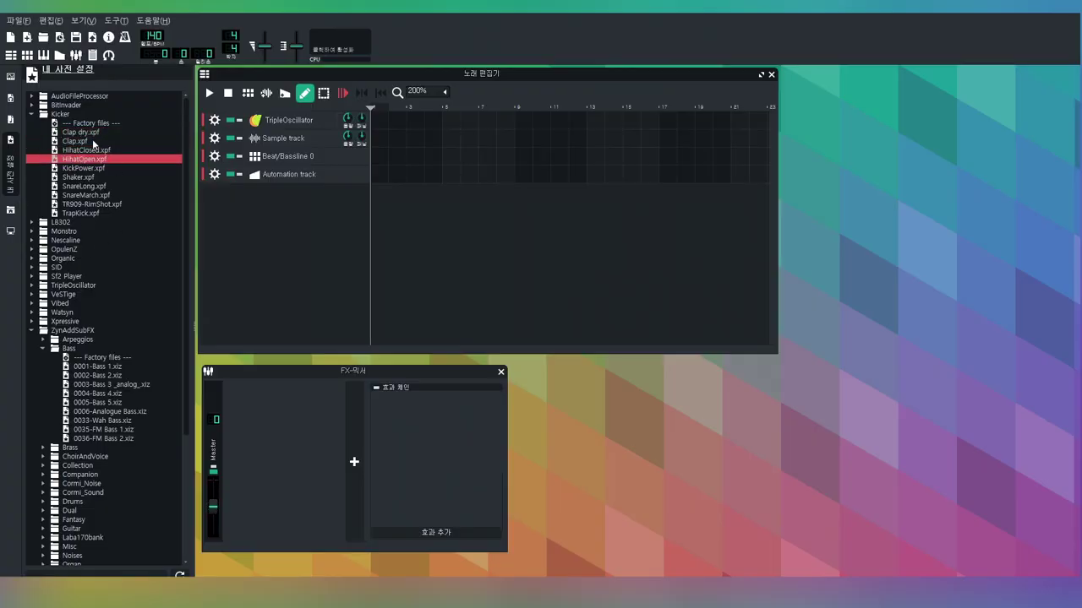
# Audition presets in the ZynAddSubFX Collection folder, including Lite Guitar and Super Pad
pyautogui.scroll(-6, 61, 230)
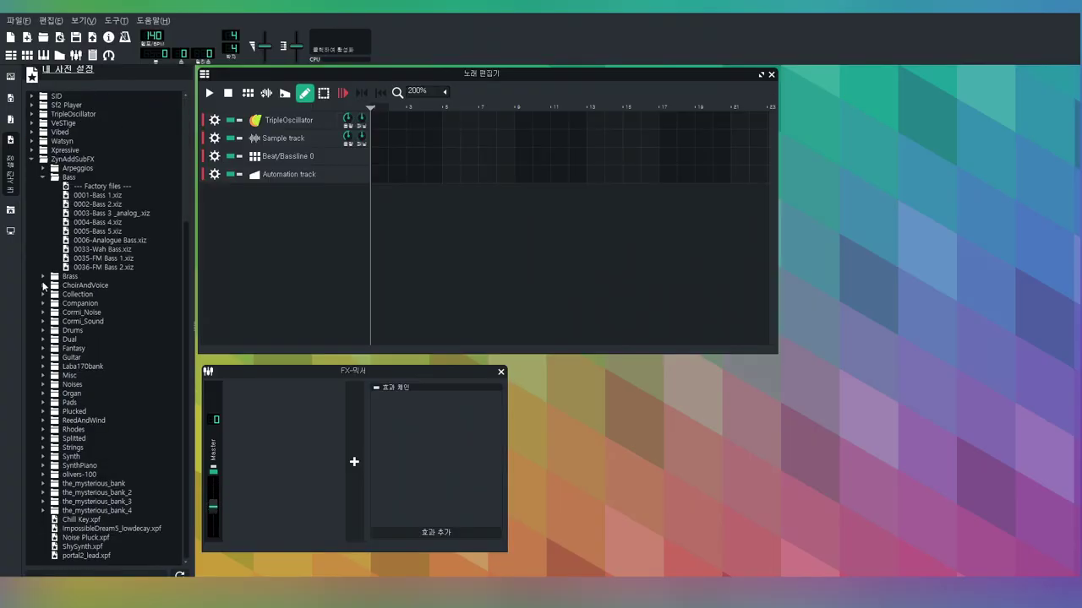
pyautogui.click(43, 294)
pyautogui.scroll(-15, 99, 340)
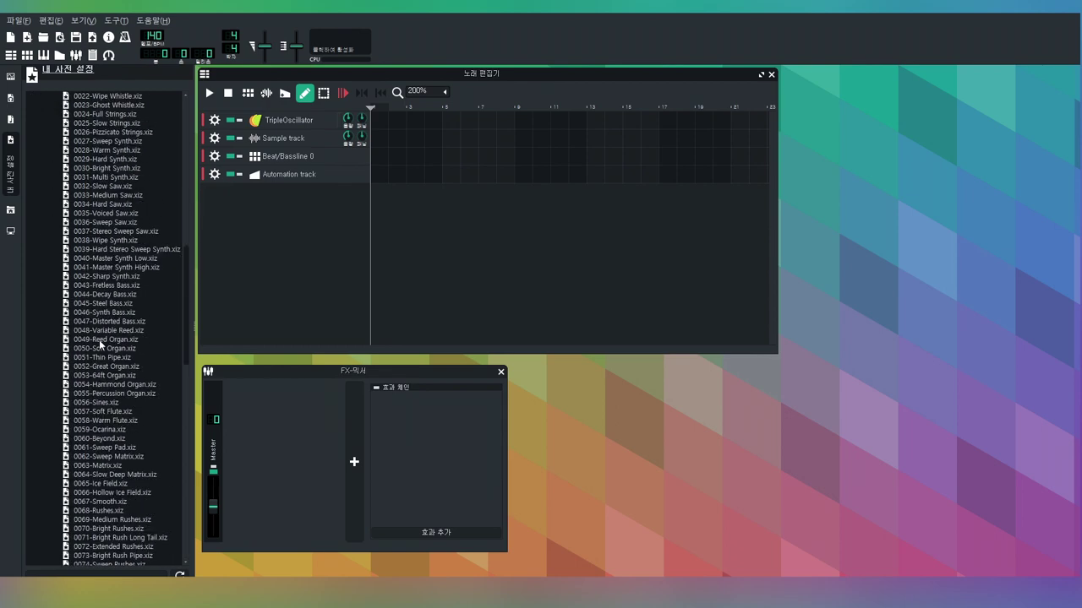
pyautogui.scroll(-20, 104, 352)
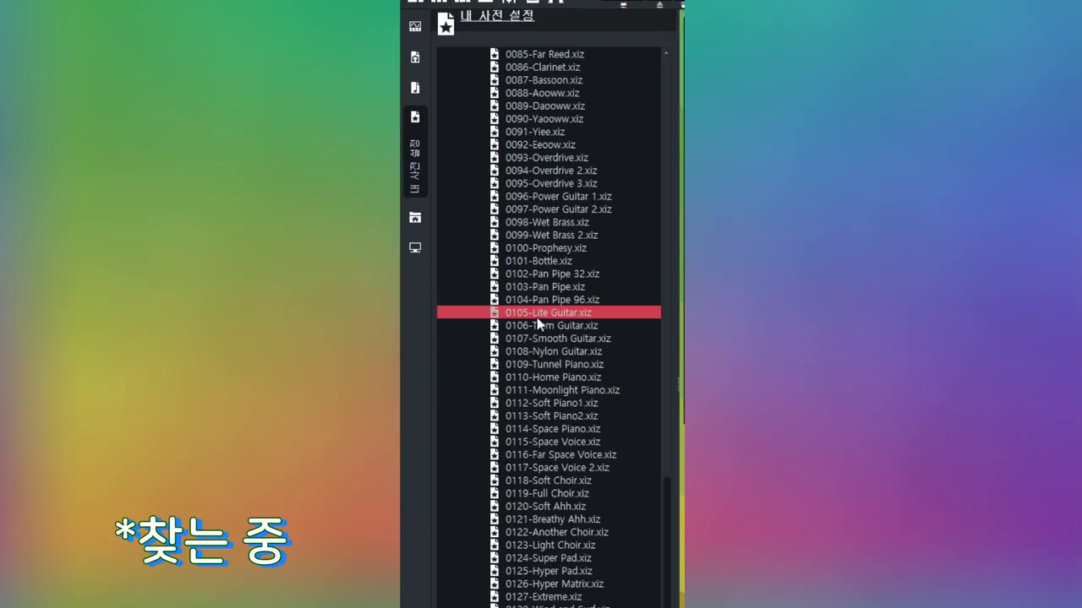
pyautogui.scroll(-6, 528, 456)
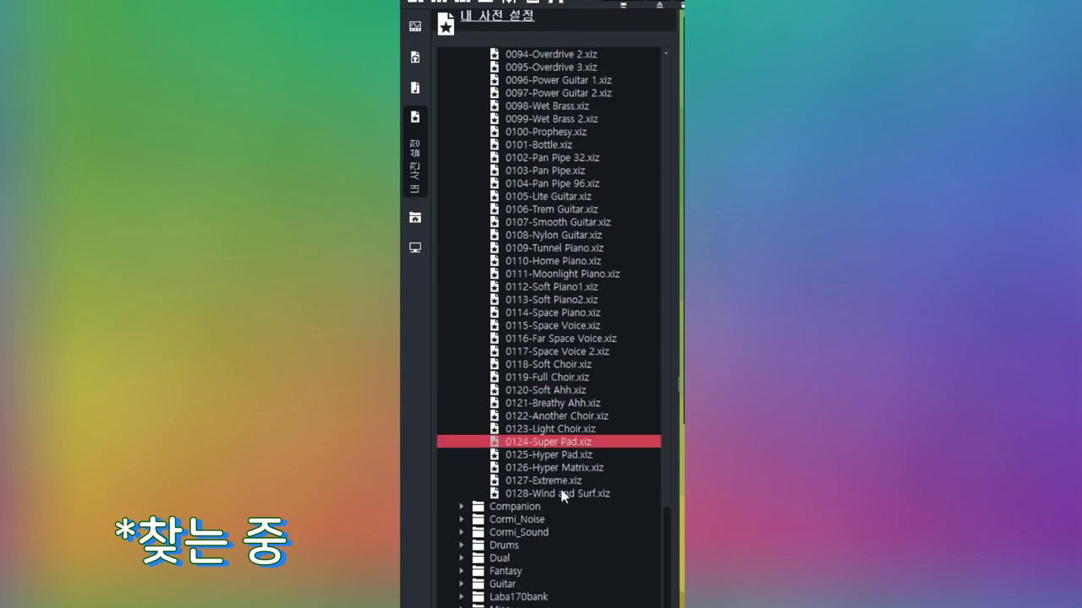
# Audition presets in the Laba170bank and Plucked folders, including MysticlBells, chip-VibratoLead and progressive-house-pluck
pyautogui.click(518, 480)
pyautogui.scroll(-10, 545, 482)
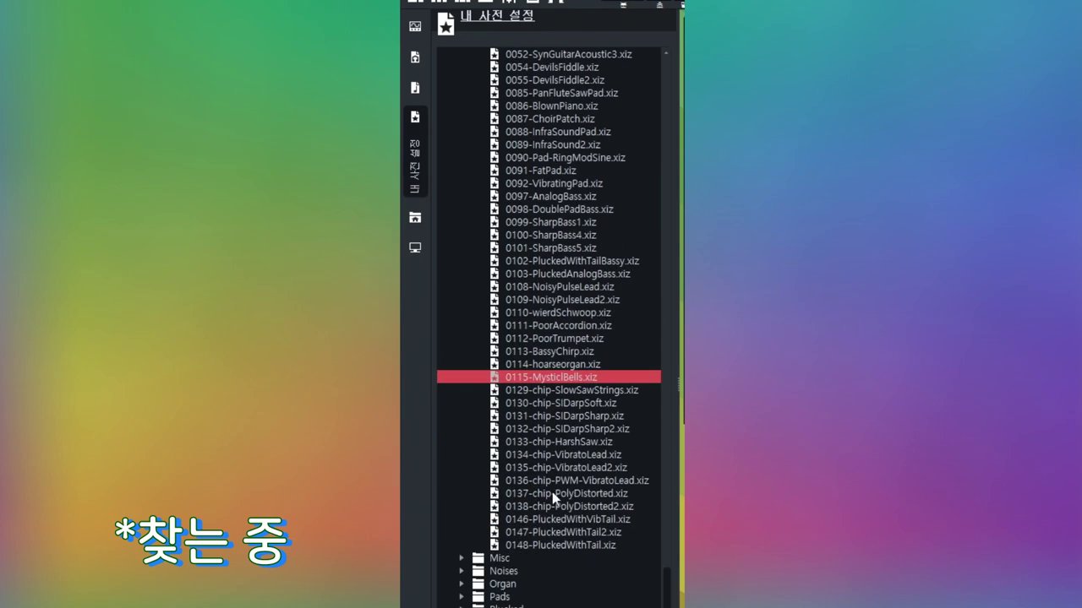
pyautogui.click(572, 390)
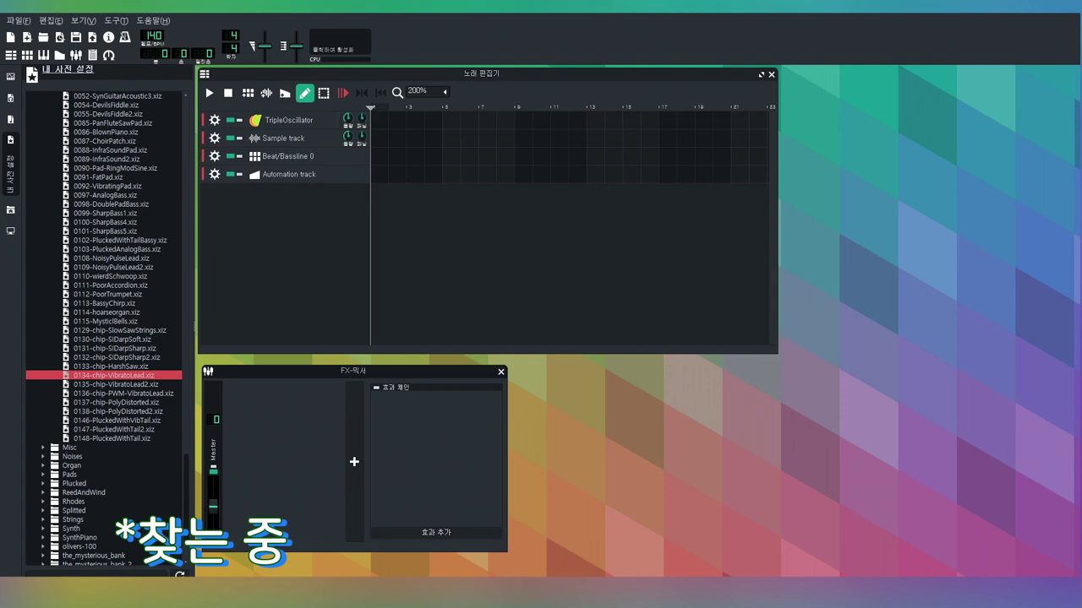
pyautogui.click(74, 483)
pyautogui.click(99, 386)
pyautogui.click(105, 440)
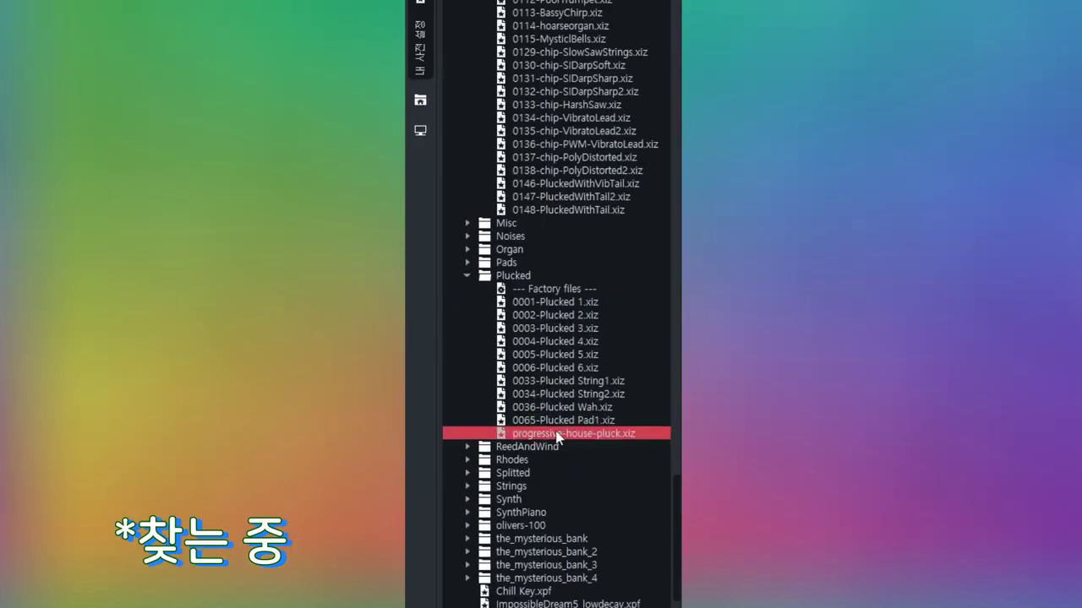
# Audition more ZynAddSubFX presets, ending with Far Out EP in the olivers-100 folder
pyautogui.click(80, 480)
pyautogui.scroll(-5, 100, 456)
pyautogui.click(106, 449)
pyautogui.click(93, 397)
pyautogui.click(557, 330)
pyautogui.click(561, 354)
pyautogui.click(562, 345)
pyautogui.click(564, 420)
pyautogui.scroll(-5, 563, 420)
pyautogui.click(564, 354)
pyautogui.click(577, 395)
pyautogui.click(569, 158)
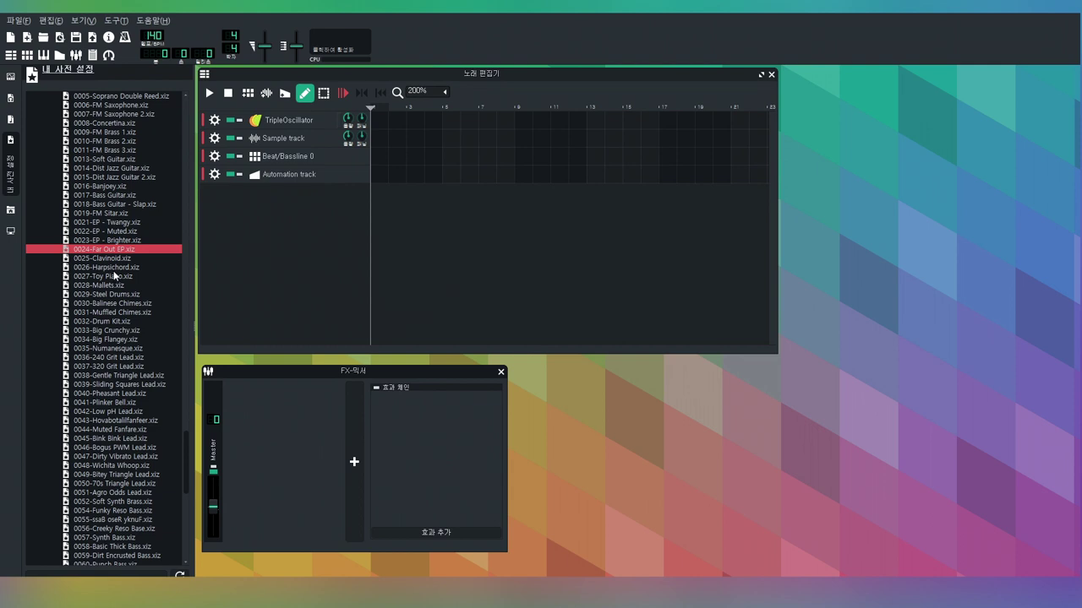
# Add the Far Out EP preset as a new song track and open a clip on it in the piano roll
pyautogui.scroll(2, 124, 299)
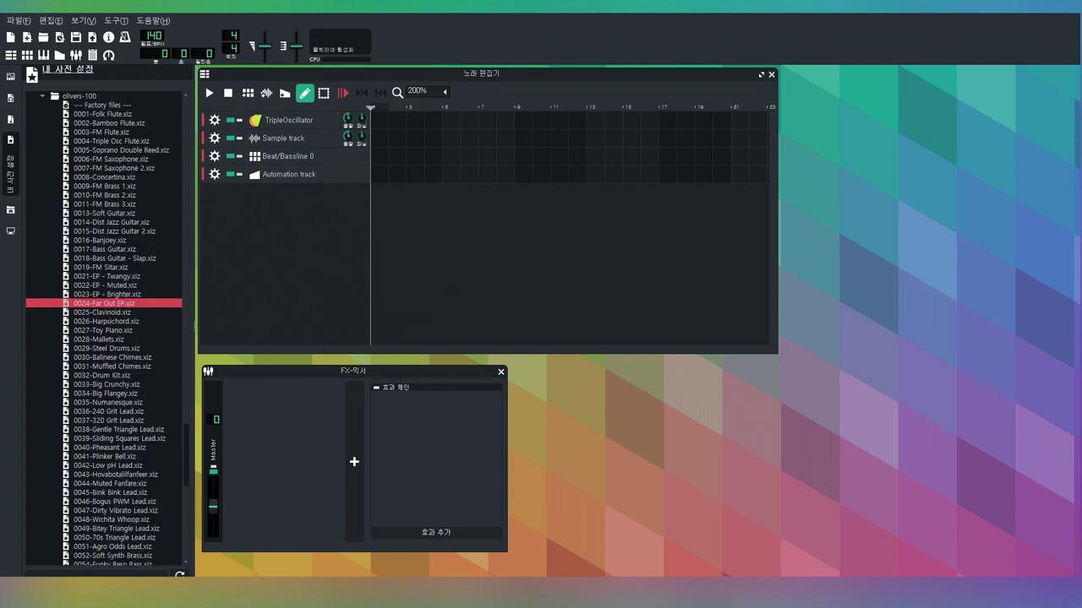
pyautogui.moveTo(94, 307); pyautogui.dragTo(251, 264)
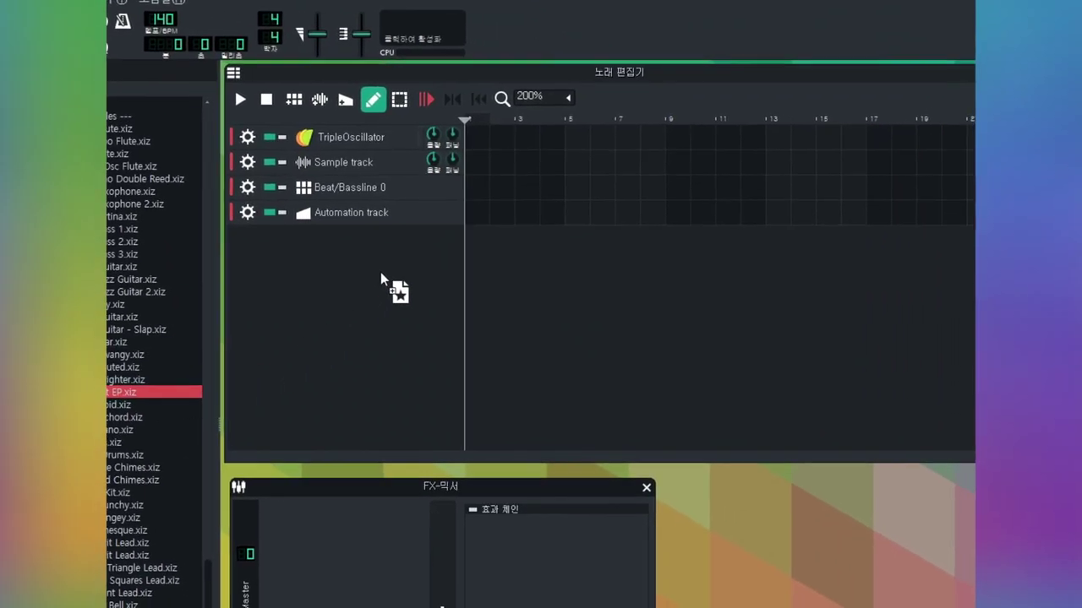
pyautogui.moveTo(380, 279); pyautogui.dragTo(380, 279)
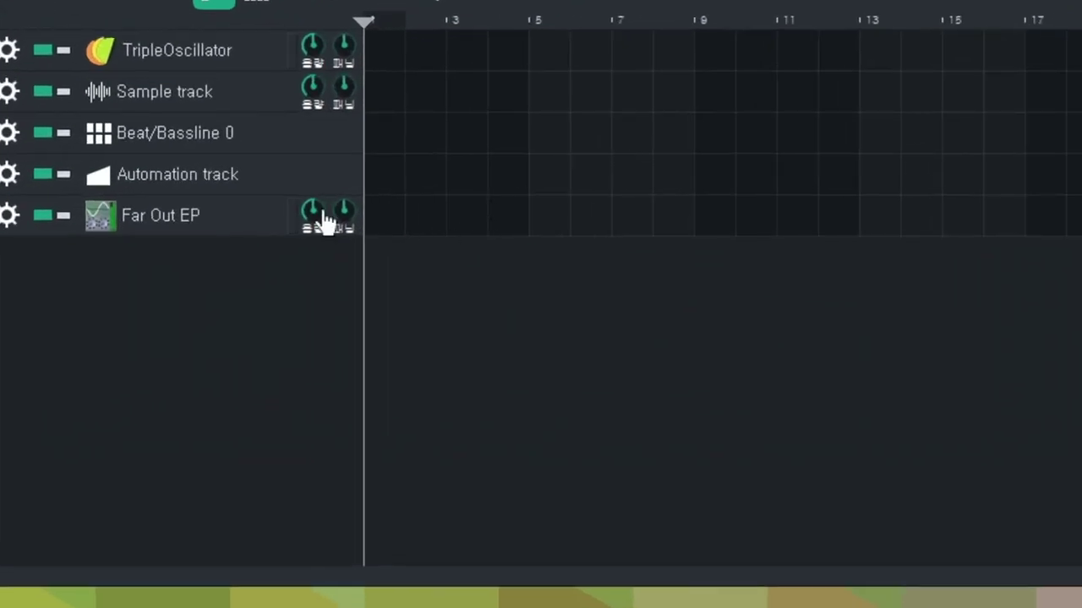
pyautogui.doubleClick(372, 225)
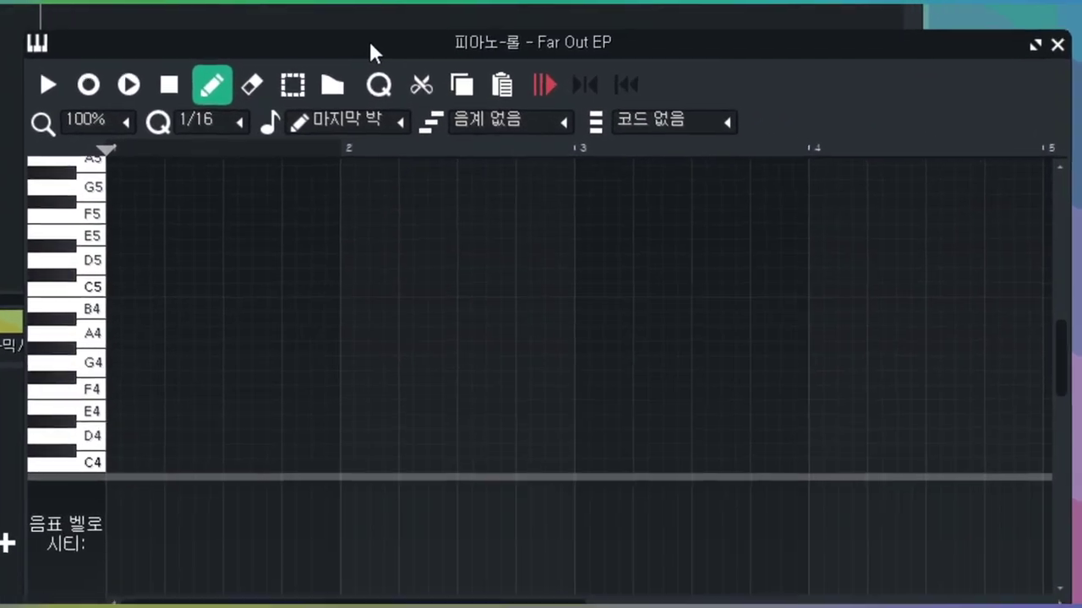
# Draw four consecutive quarter notes D5, E5, C5 and D5 filling the first bar
pyautogui.click(96, 259)
pyautogui.click(158, 235)
pyautogui.click(225, 290)
pyautogui.moveTo(271, 258); pyautogui.dragTo(300, 258)
# Play back the four drawn notes, stop playback and look over the keyboard range
pyautogui.press('space')
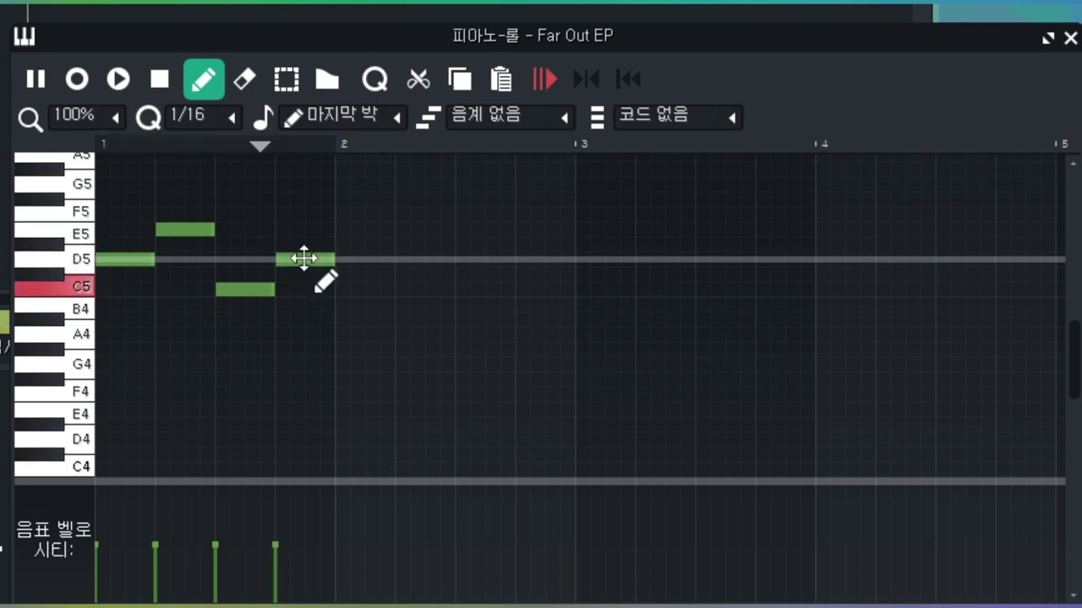
pyautogui.press('space')
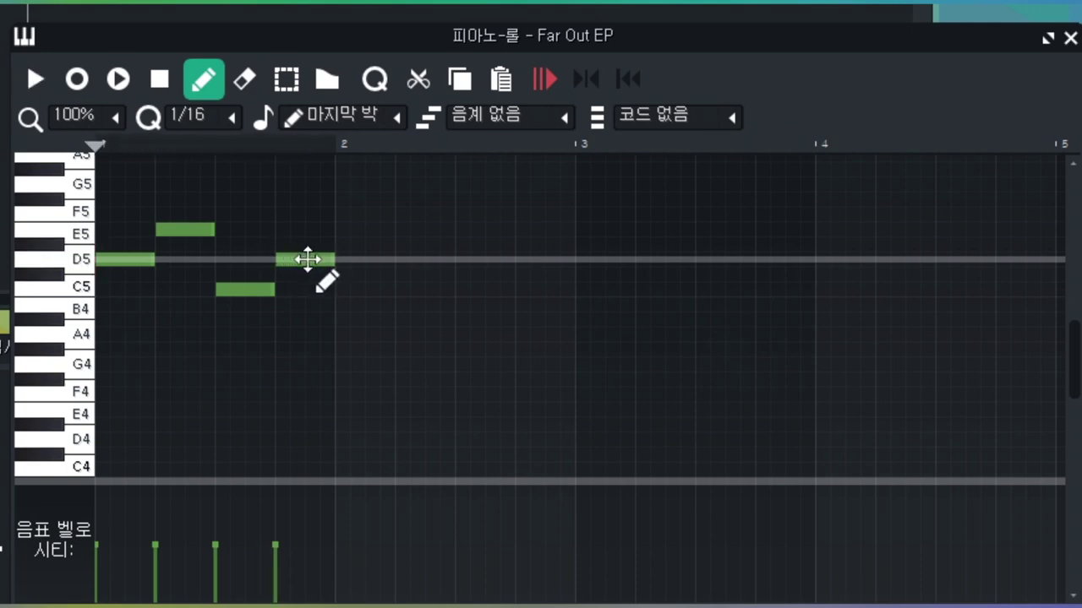
pyautogui.scroll(-2, 310, 259)
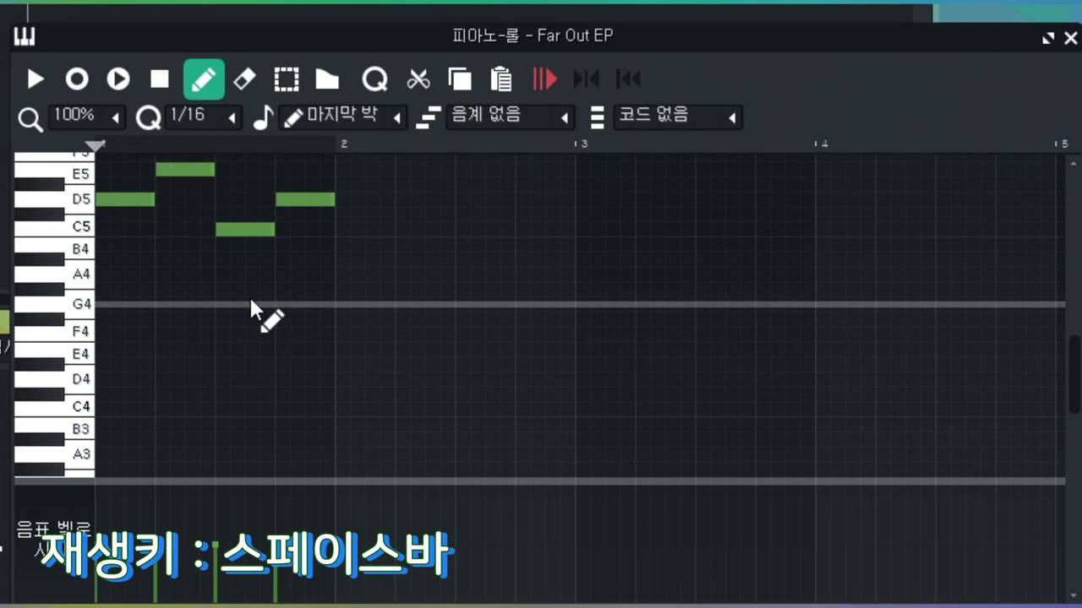
pyautogui.scroll(3, 721, 286)
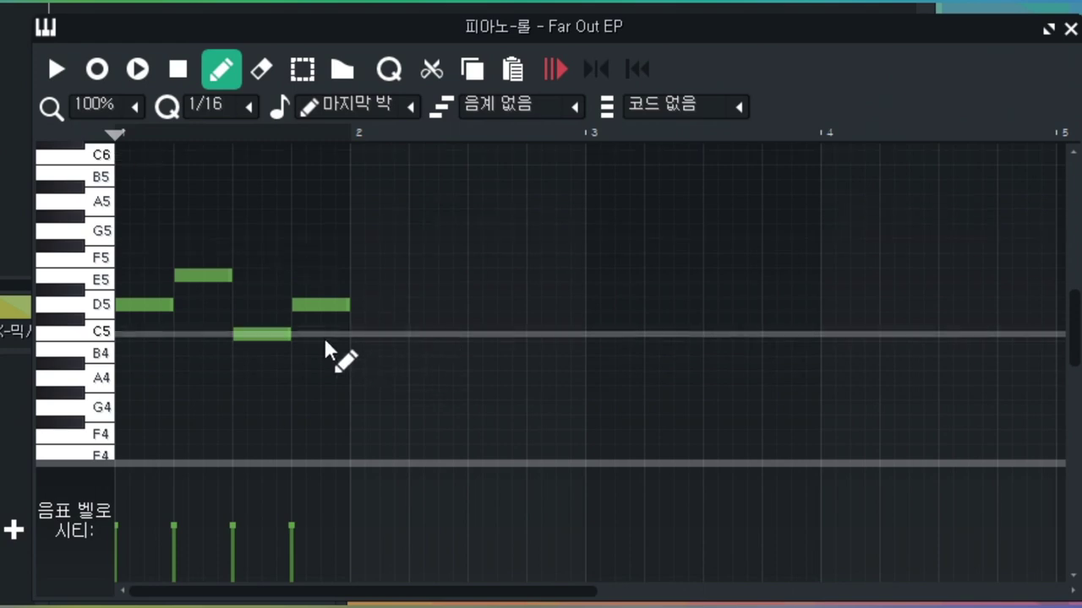
# Record A3, B3, D4, F3, G3, D4, E3, F3 and D4 live over the first three bars with playback running, then stop recording
pyautogui.press('F5')
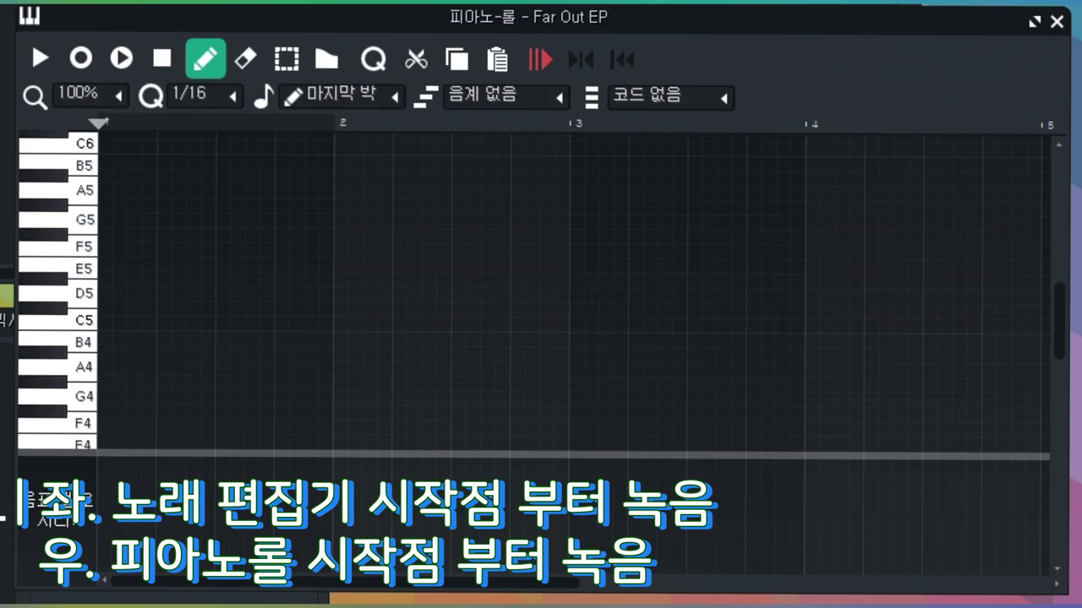
pyautogui.click(115, 67)
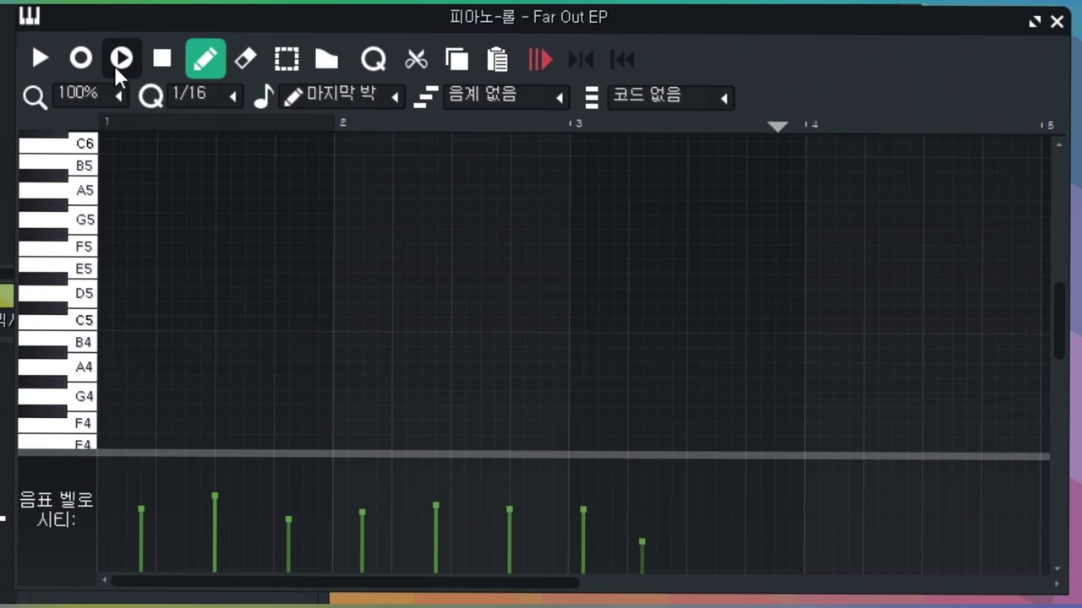
pyautogui.press('space')
# Play back the recorded phrase and review its notes in the piano roll
pyautogui.scroll(-8, 837, 269)
pyautogui.scroll(4, 832, 271)
pyautogui.press('space')
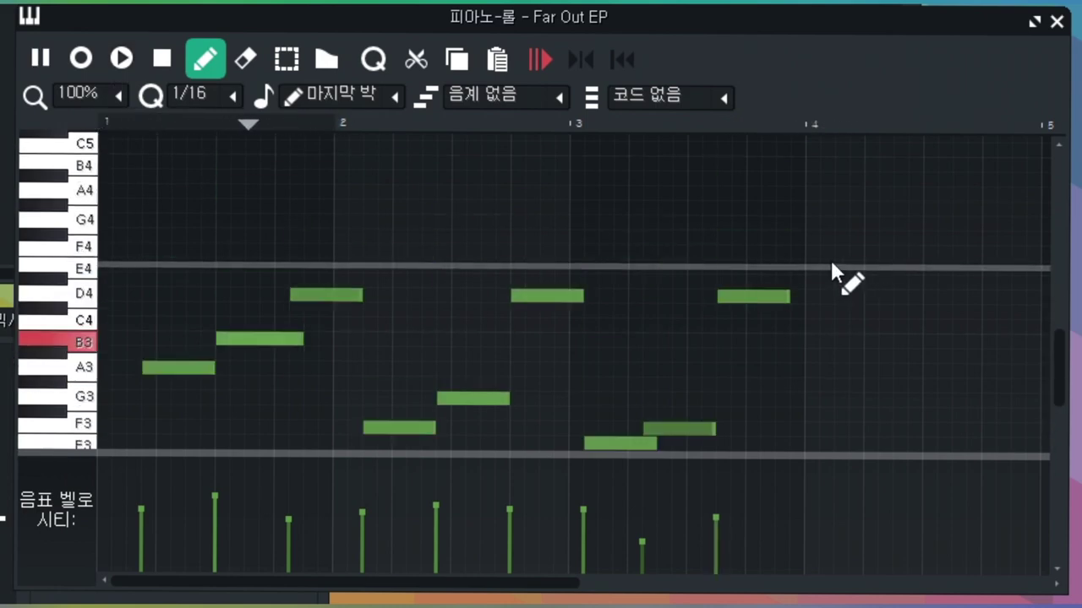
pyautogui.scroll(-4, 832, 267)
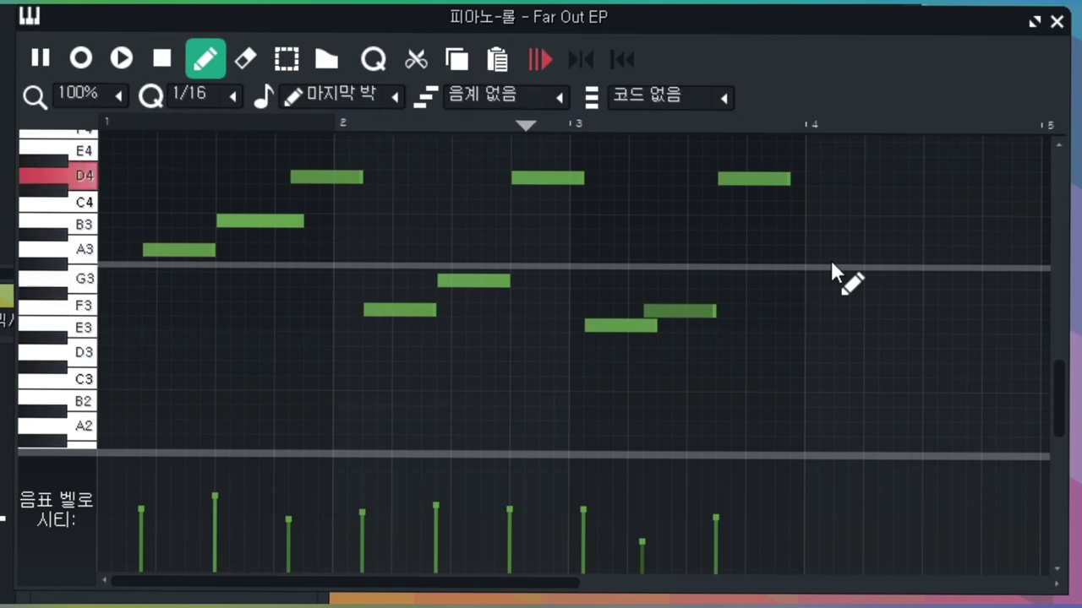
pyautogui.press('space')
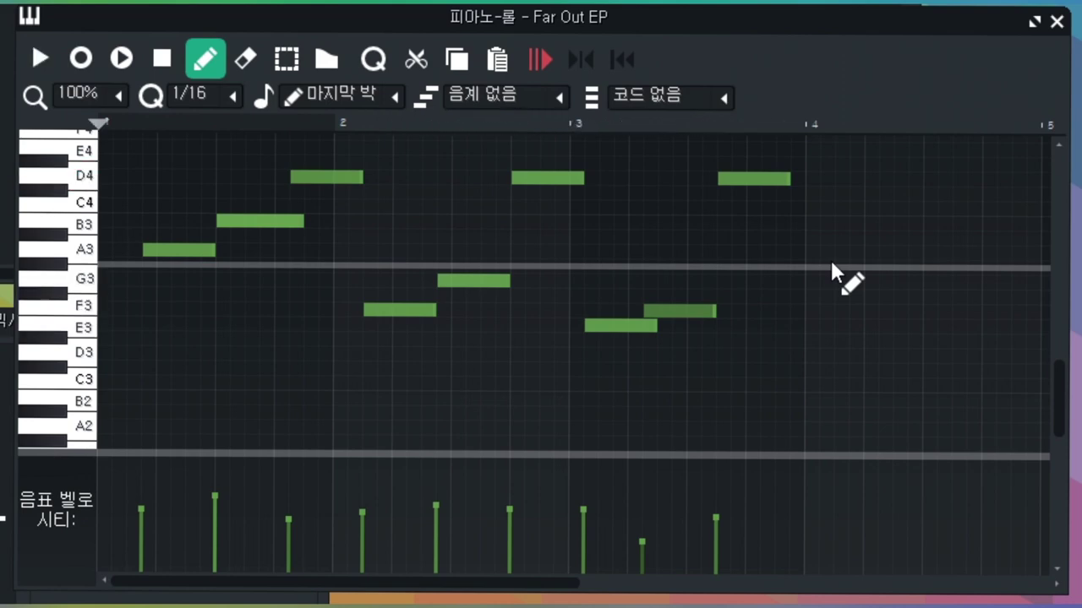
pyautogui.scroll(4, 830, 260)
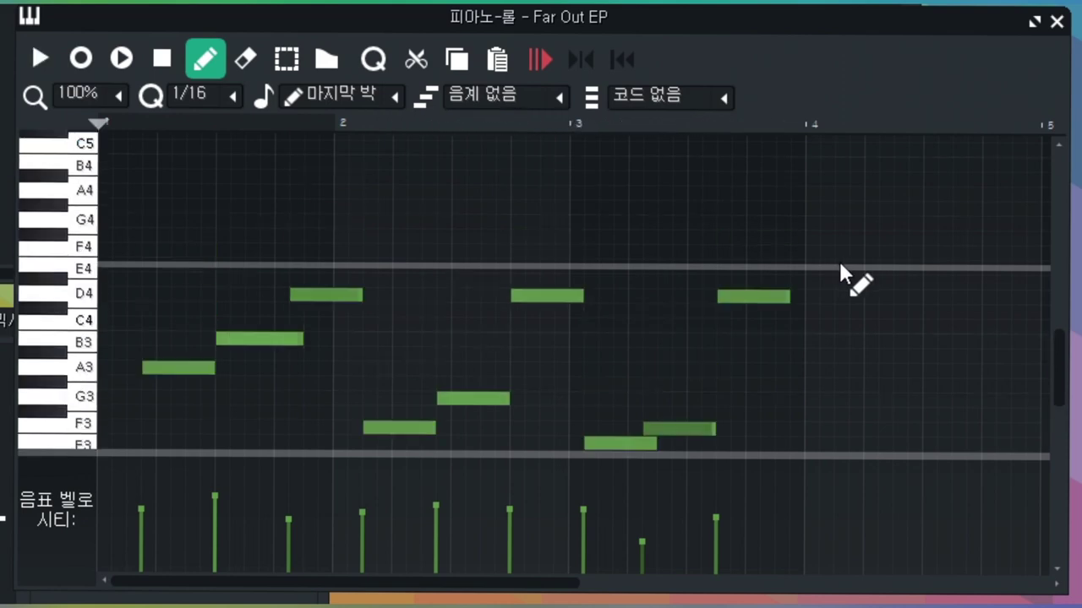
# Clear the recorded phrase and record E4, F4, E5, A4, C5, D5, E4, F4, D5, E4, F4, D5 and E5 live across bars 1 to 4
pyautogui.hotkey('ctrl', 'a')
pyautogui.press('Delete')
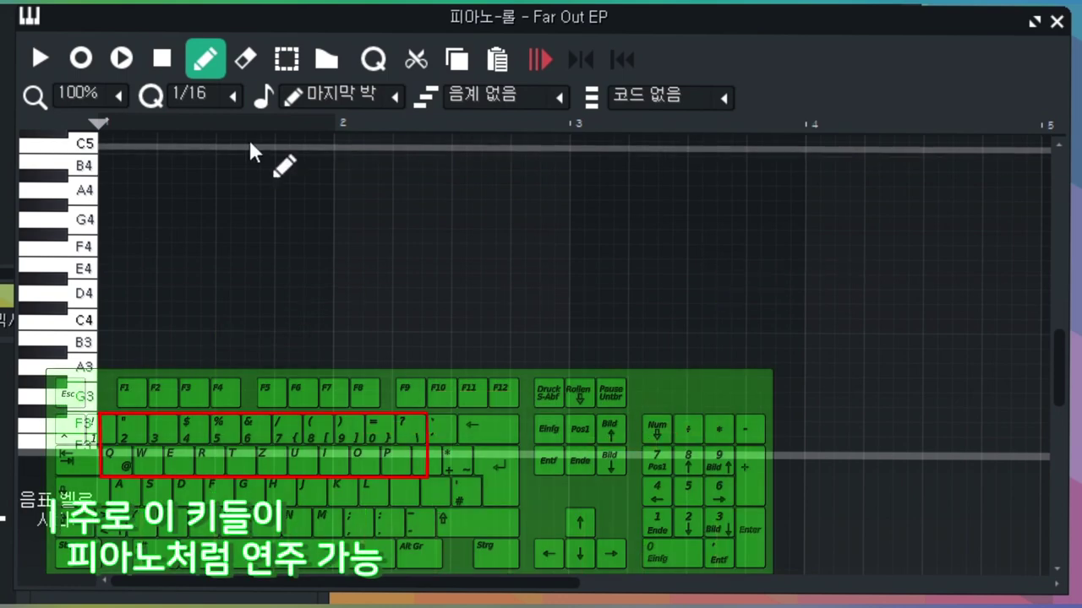
pyautogui.click(117, 68)
pyautogui.press('v')
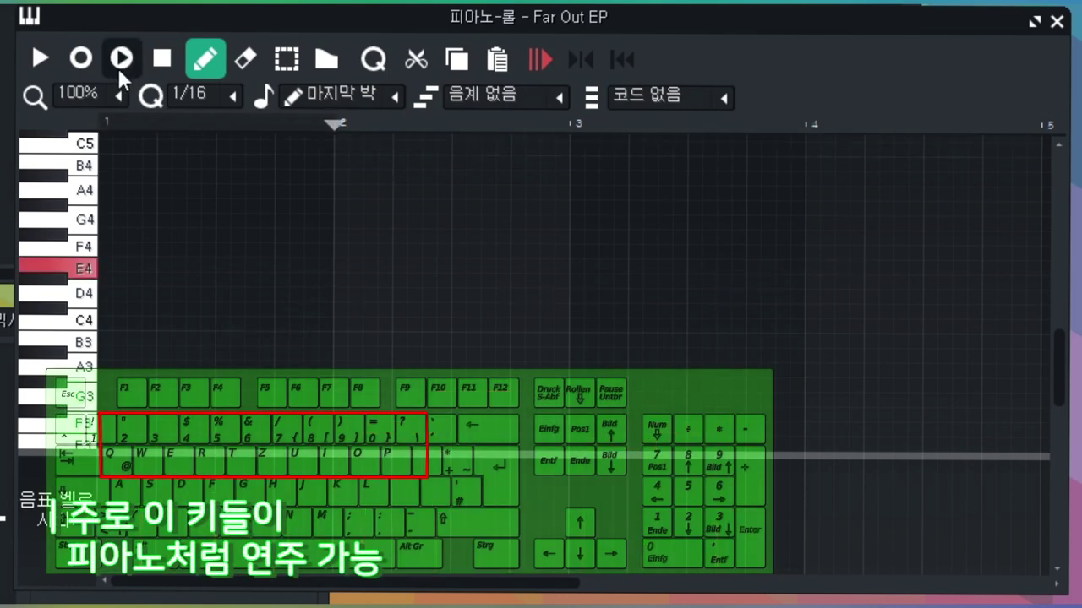
pyautogui.press('n')
pyautogui.press('q')
pyautogui.press('c')
pyautogui.press('v')
pyautogui.press('c')
pyautogui.press('v')
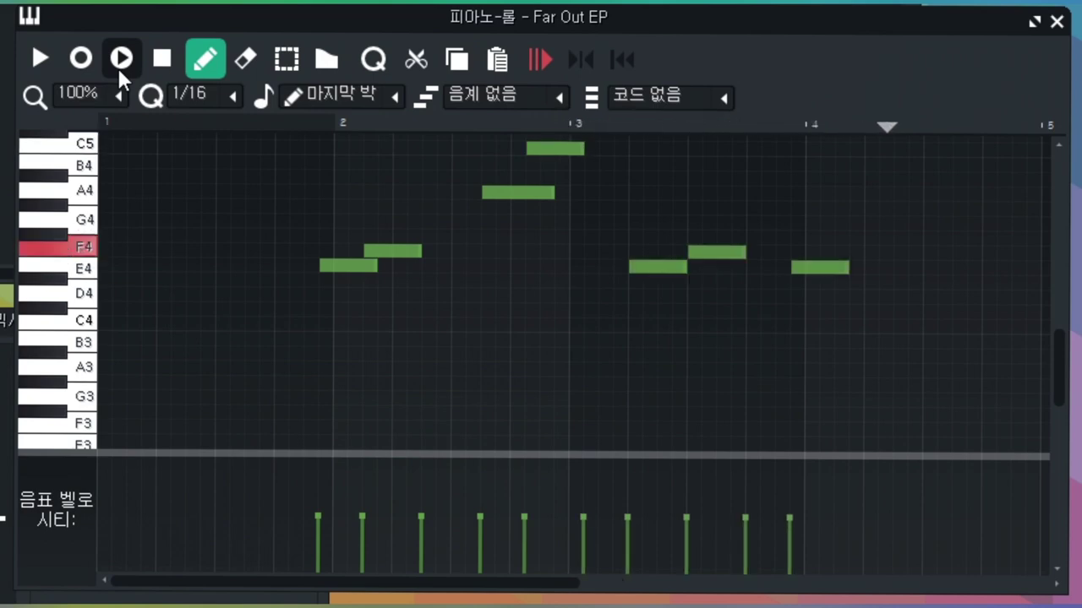
pyautogui.press('c')
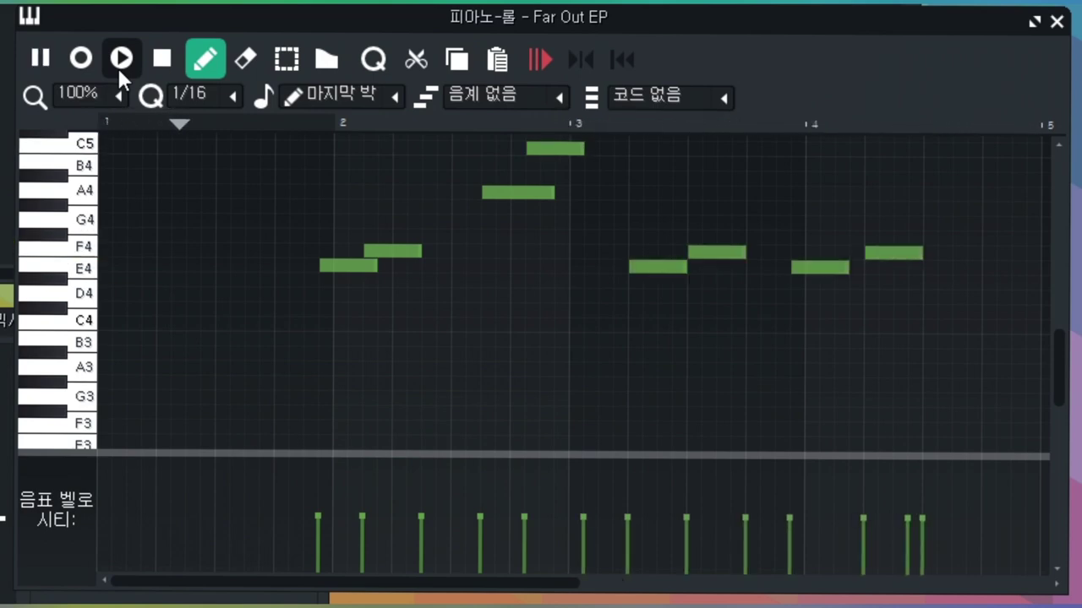
# Play back the newly recorded phrase, review its low and high notes, and stop playback
pyautogui.scroll(5, 797, 326)
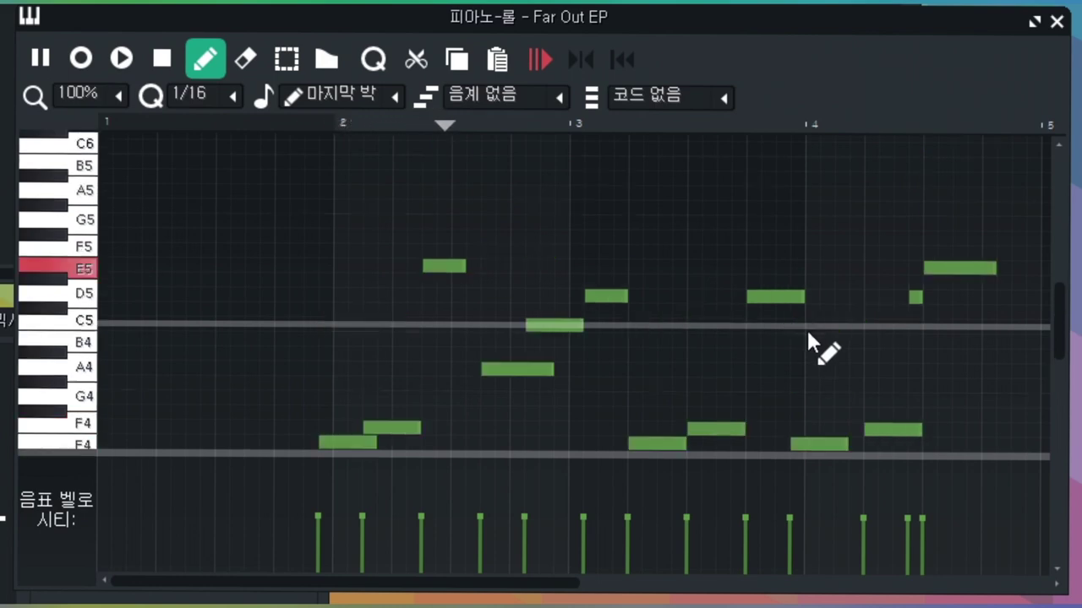
pyautogui.scroll(-2, 807, 329)
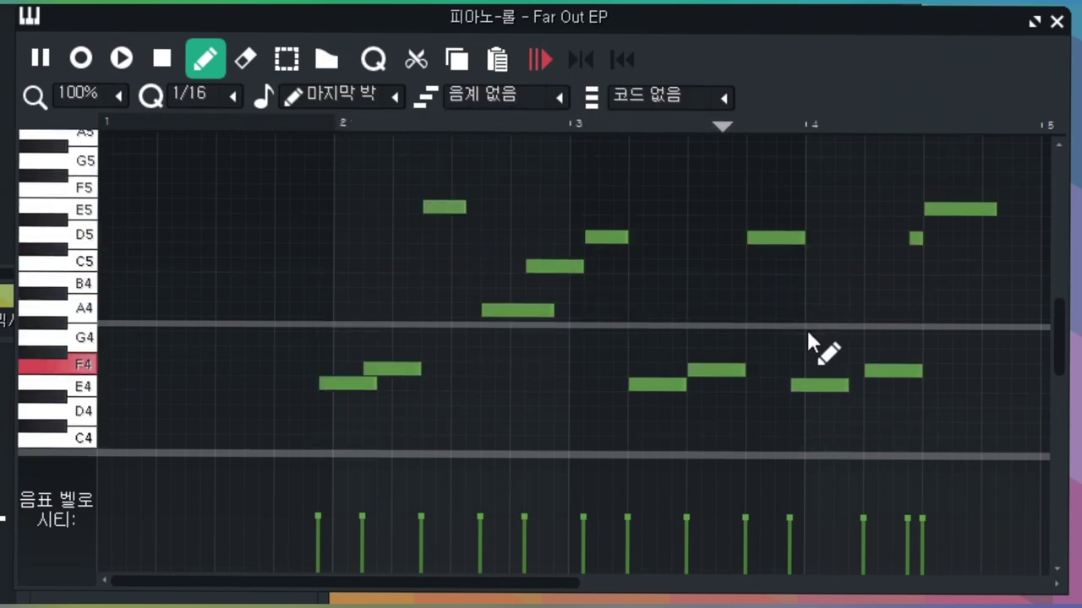
pyautogui.press('space')
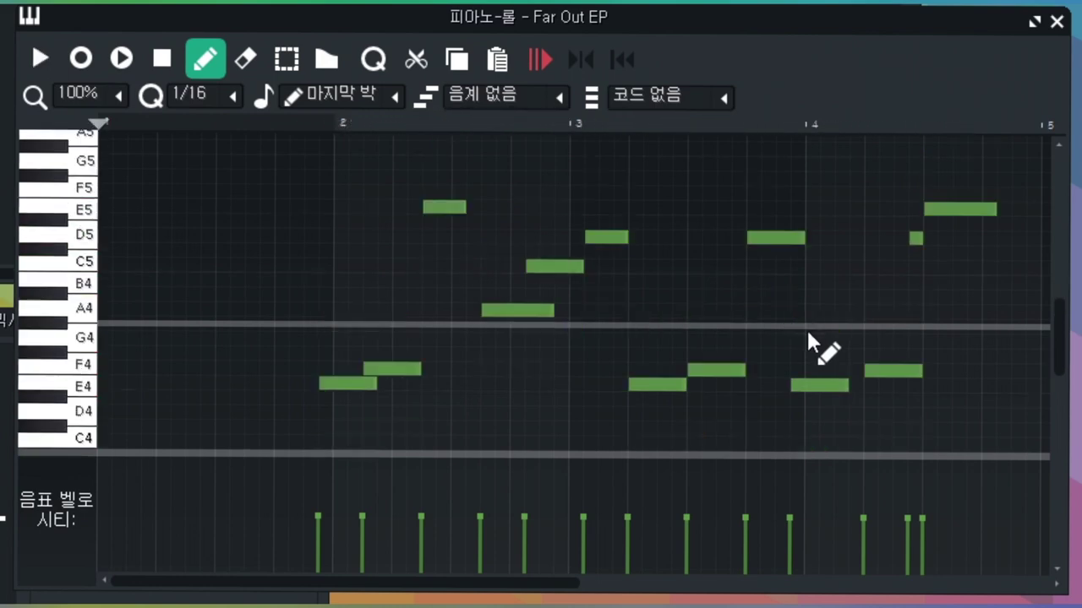
# Delete all notes from the piano roll and enable the metronome, checking its click with a short song playback
pyautogui.hotkey('ctrl', 'a')
pyautogui.press('Delete')
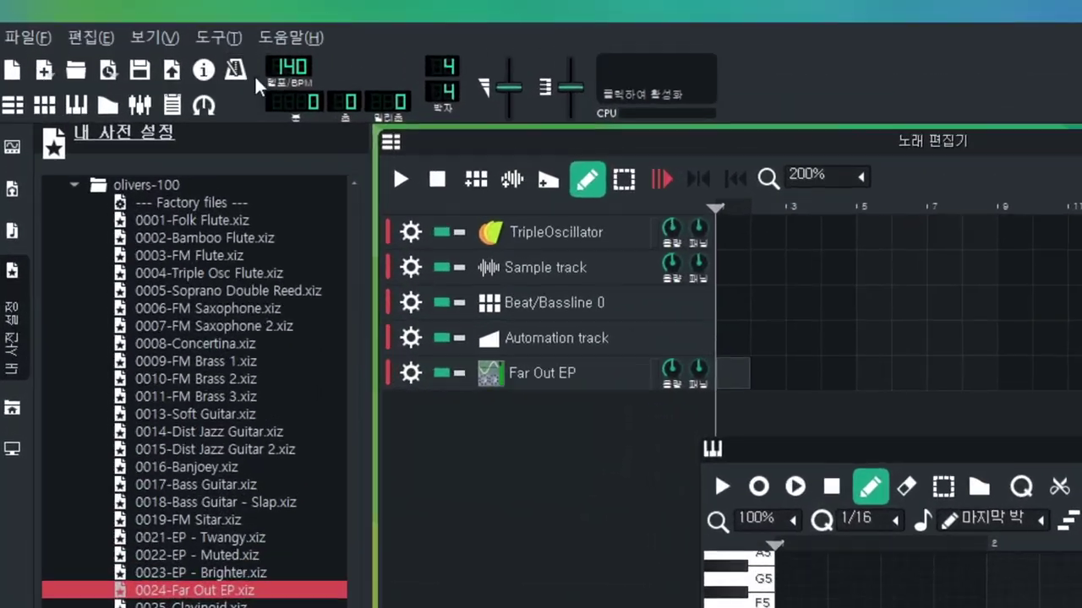
pyautogui.click(235, 69)
pyautogui.press('space')
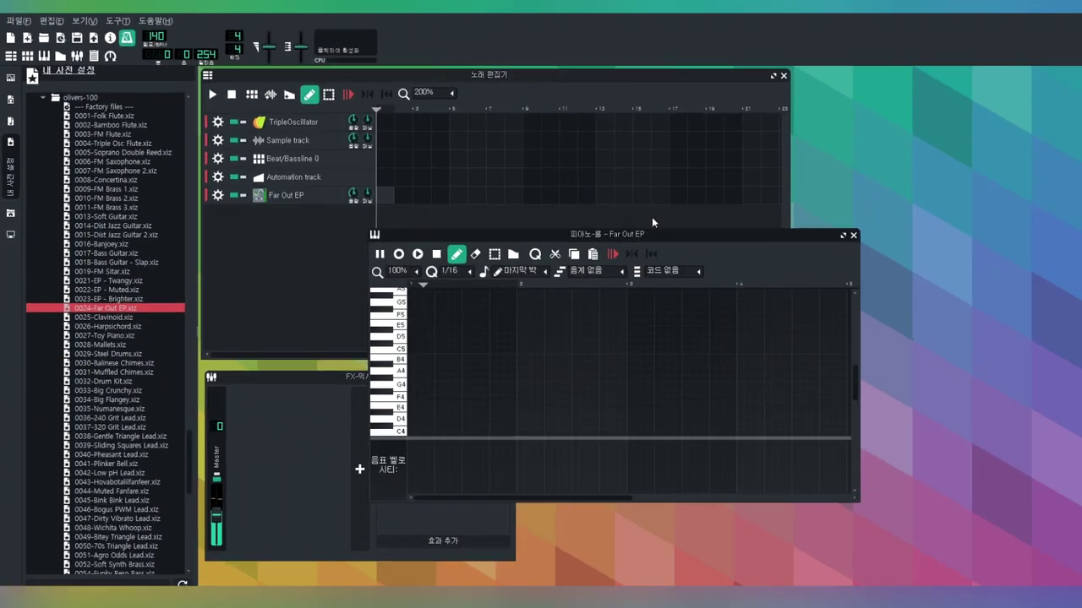
pyautogui.press('space')
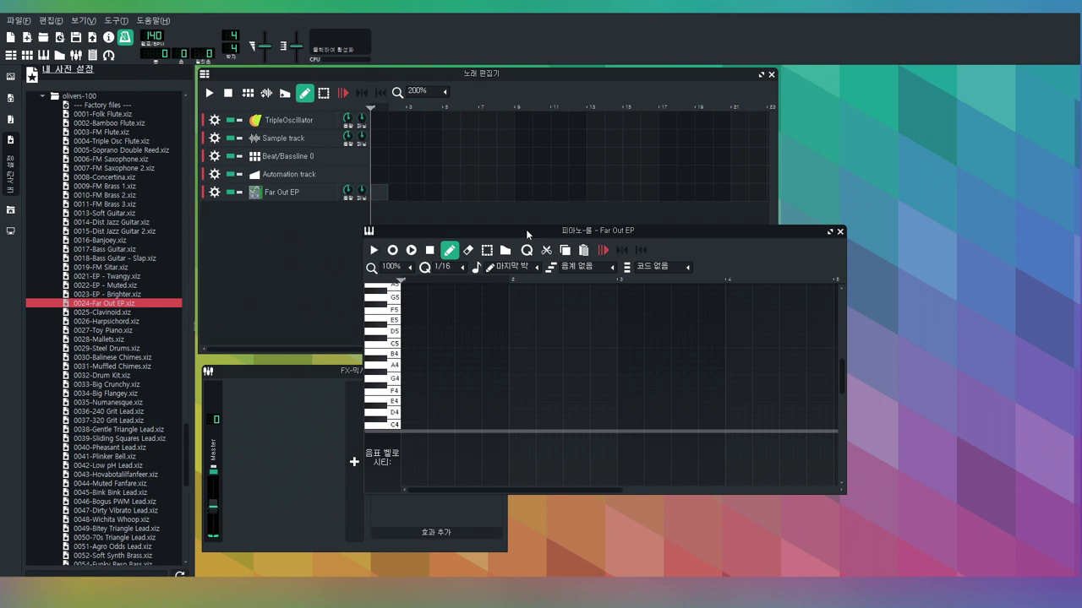
# Record A4, D5, A4, D5, A4, E5, E5, A4, E5 and A4 over bars 2 and 3 with song playback, and play back the result
pyautogui.click(411, 251)
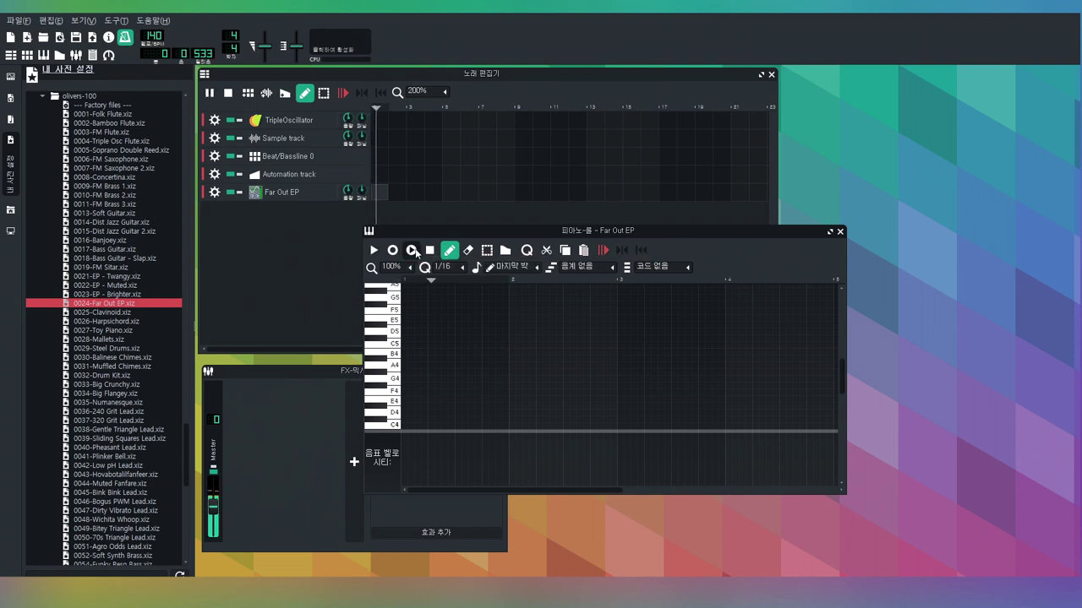
pyautogui.press('n')
pyautogui.press('w')
pyautogui.press('n')
pyautogui.press('w')
pyautogui.press('n')
pyautogui.press('e')
pyautogui.press('e')
pyautogui.press('n')
pyautogui.press('e')
pyautogui.press('n')
pyautogui.press('space')
pyautogui.press('space')
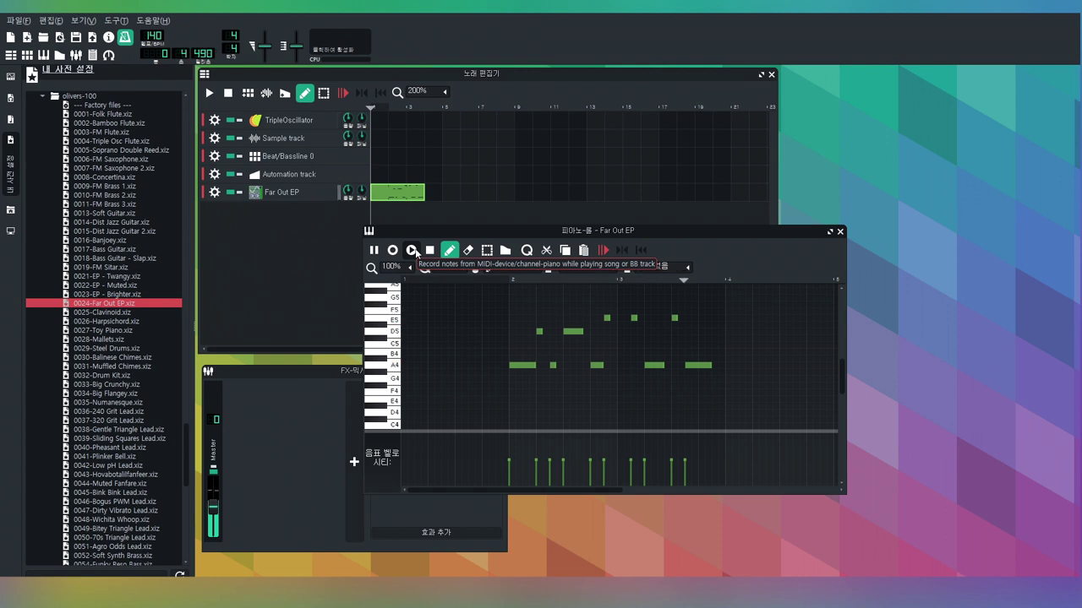
pyautogui.press('space')
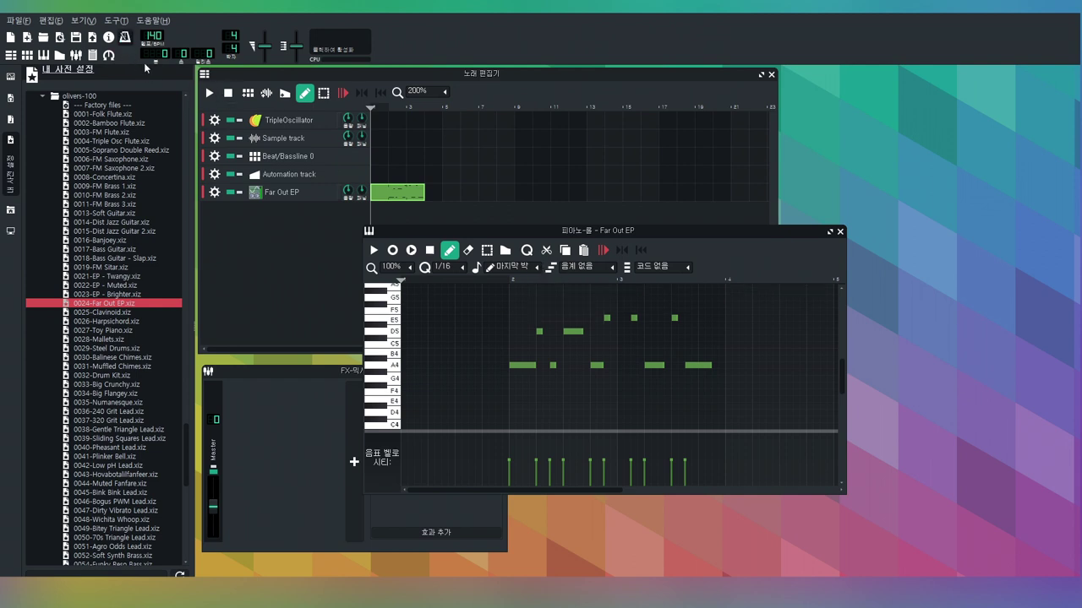
# Remove the recorded clip from the Far Out EP track and raise the frequency and bandwidth in its instrument window
pyautogui.middleClick(397, 192)
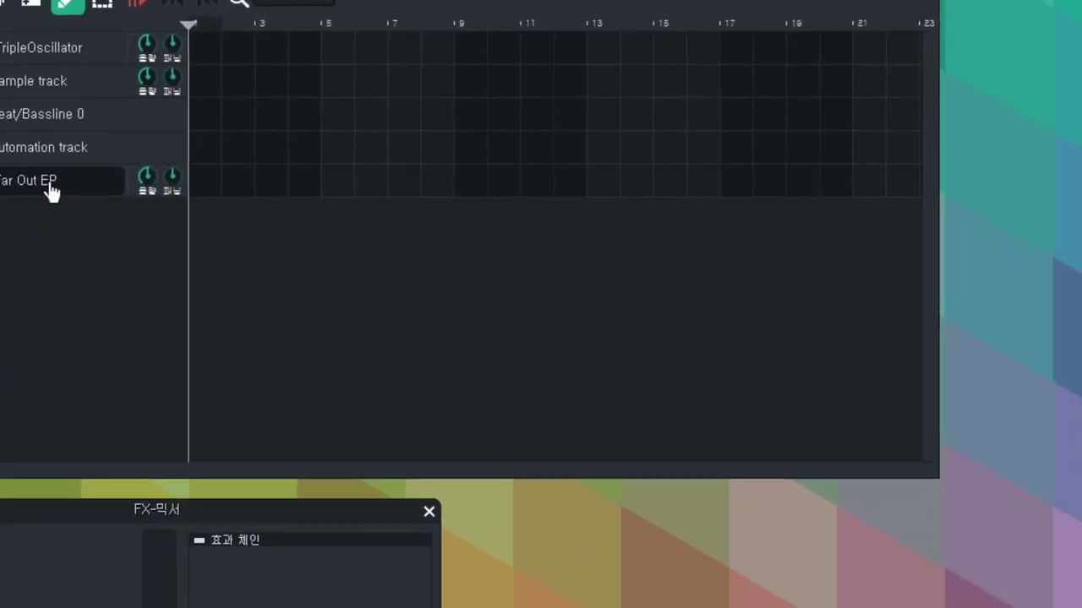
pyautogui.click(186, 215)
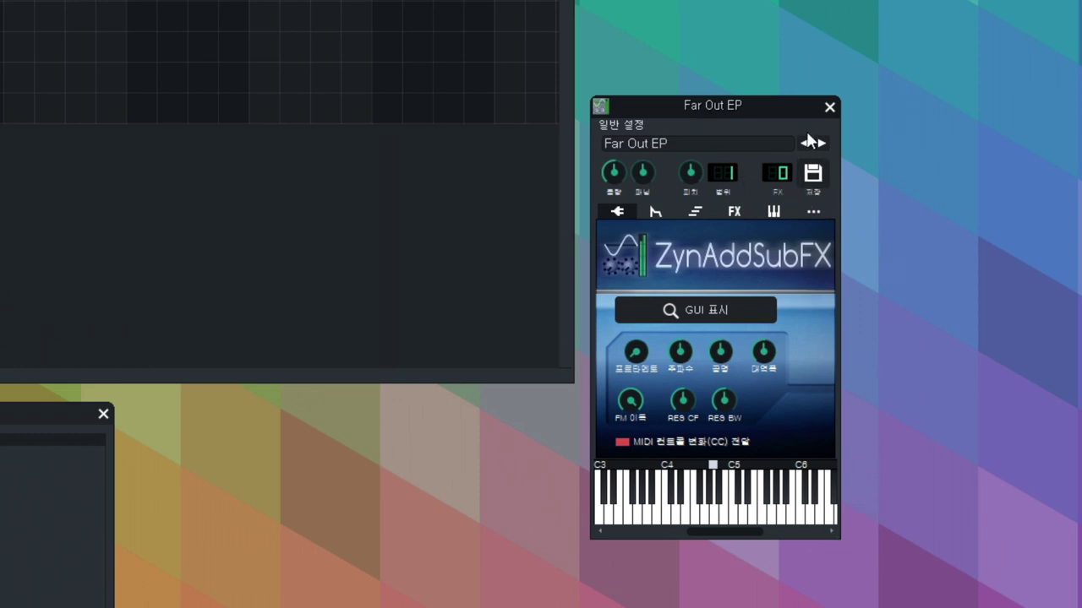
pyautogui.moveTo(795, 106); pyautogui.dragTo(539, 113)
pyautogui.moveTo(502, 384); pyautogui.dragTo(503, 247)
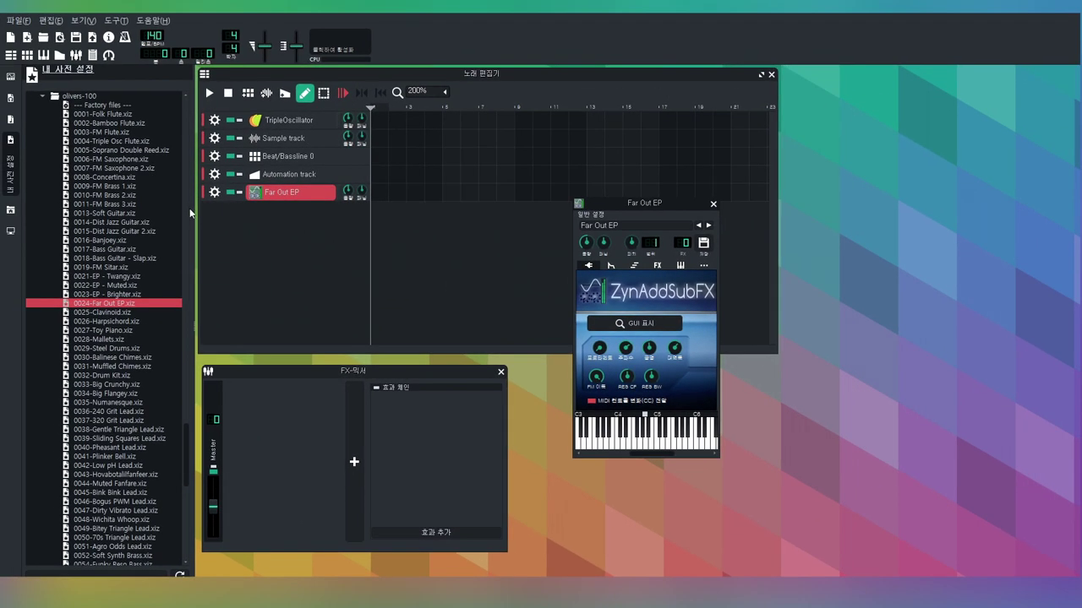
# In the TripleOscillator instrument window, audition a note and switch OSC1 to a saw wave, closing the window when done
pyautogui.click(298, 125)
pyautogui.moveTo(645, 203); pyautogui.dragTo(712, 188)
pyautogui.click(712, 422)
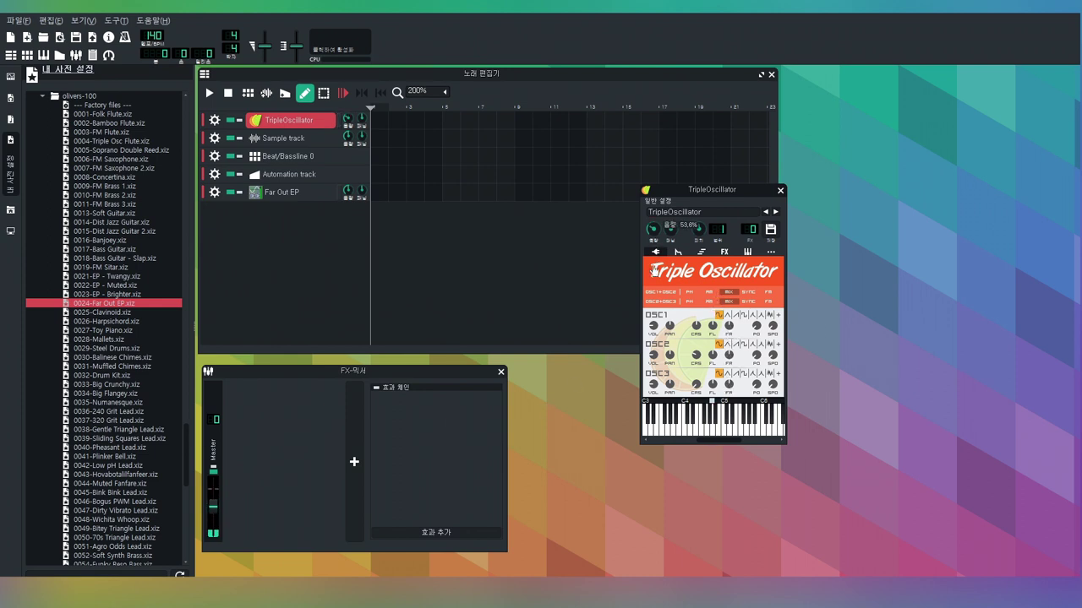
pyautogui.click(743, 315)
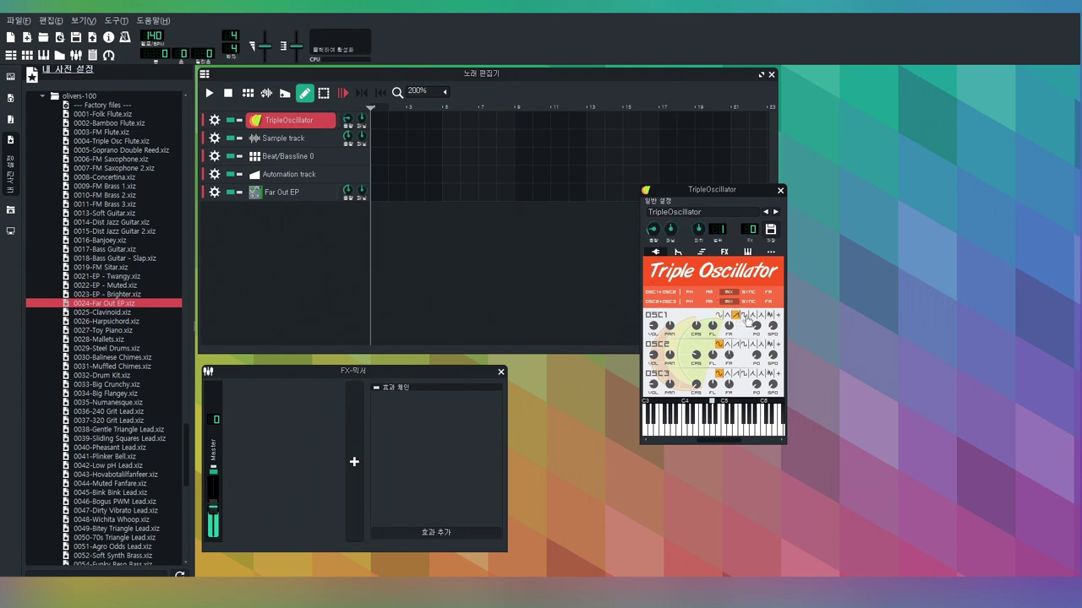
pyautogui.click(781, 191)
# Open the Far Out EP instrument window, place it aside and lower the track's volume to about 66%
pyautogui.click(317, 193)
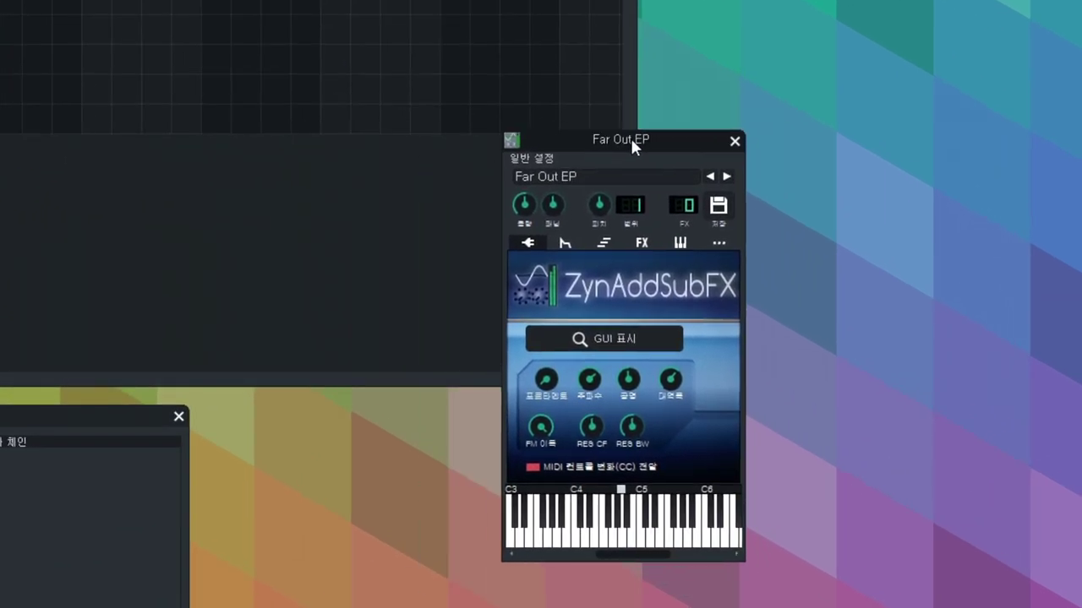
pyautogui.moveTo(631, 140); pyautogui.dragTo(717, 190)
pyautogui.moveTo(611, 255); pyautogui.dragTo(614, 323)
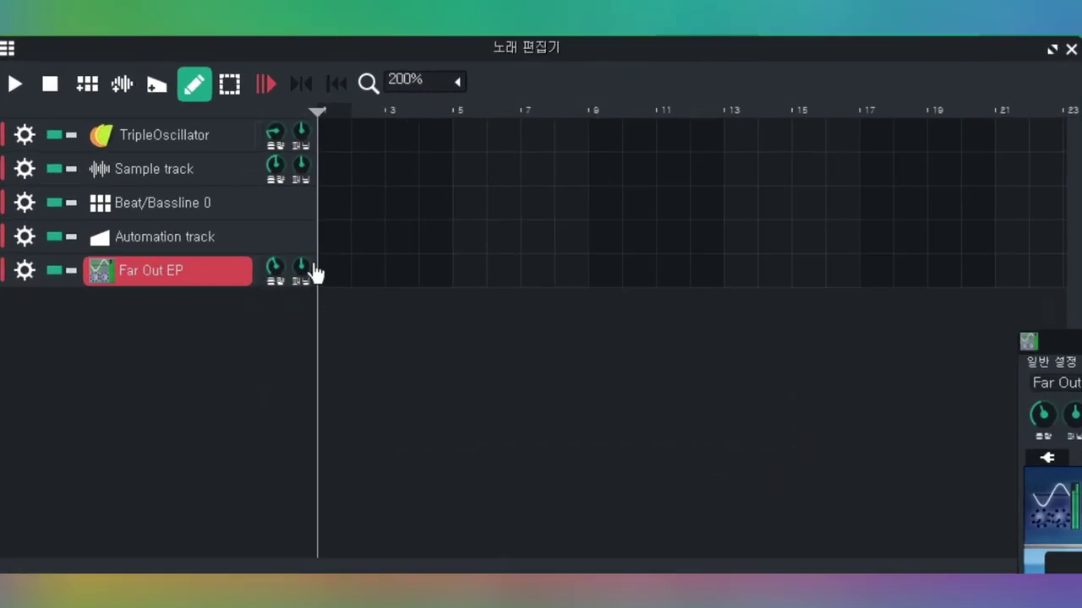
pyautogui.moveTo(274, 267); pyautogui.dragTo(295, 253)
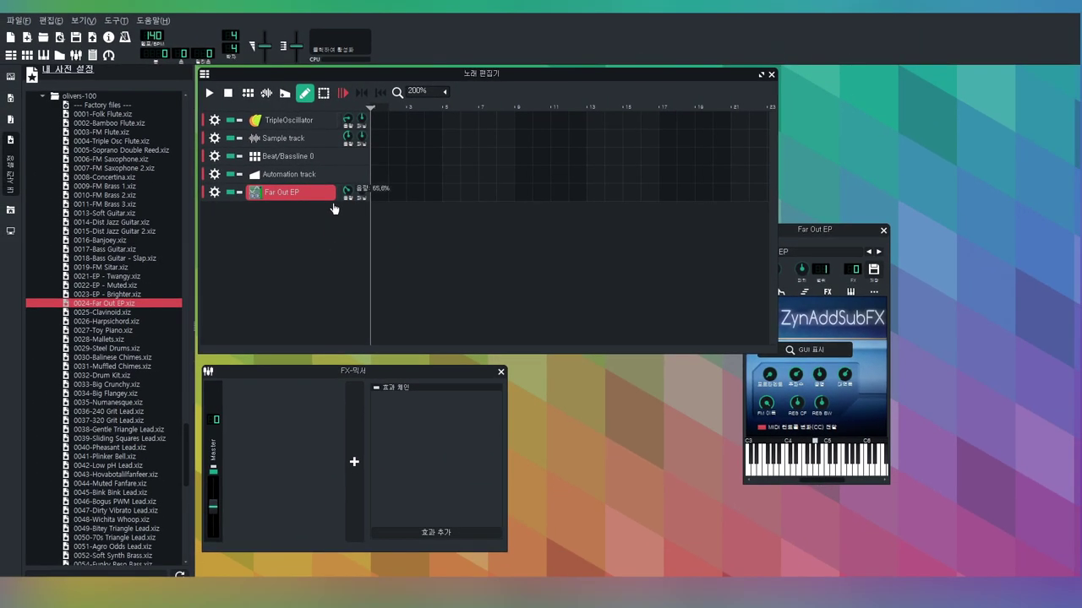
pyautogui.moveTo(335, 209)
pyautogui.mouseDown()
pyautogui.moveTo(338, 224)
pyautogui.moveTo(344, 212)
pyautogui.mouseUp()
# Add the 0003-FM Flute.xiz preset from the olivers-100 folder to the song as a new track
pyautogui.scroll(5, 78, 267)
pyautogui.scroll(1, 112, 287)
pyautogui.moveTo(111, 296); pyautogui.dragTo(360, 228)
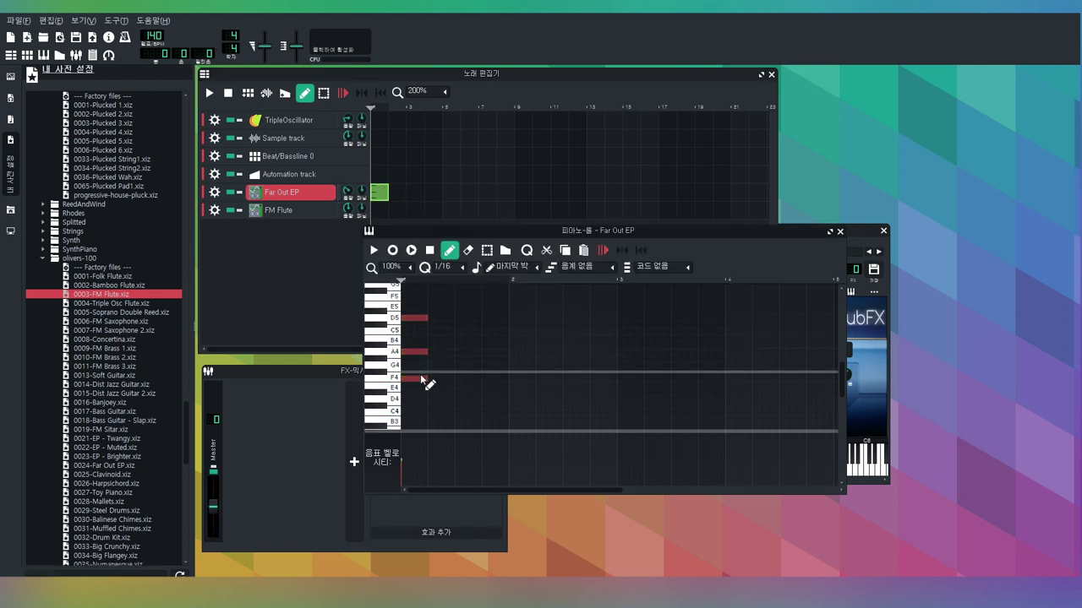
# Shorten the D5, A4 and F4 chord to eighth notes, place a matching clip at bar 1 of the FM Flute track and open it
pyautogui.moveTo(423, 381); pyautogui.dragTo(414, 381)
pyautogui.click(379, 210)
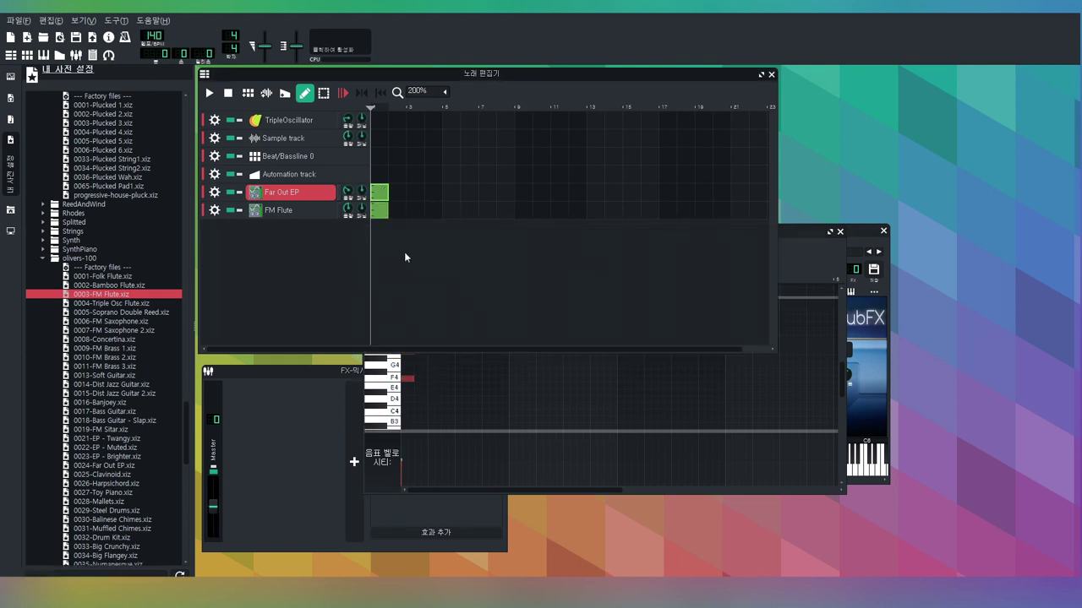
pyautogui.doubleClick(379, 209)
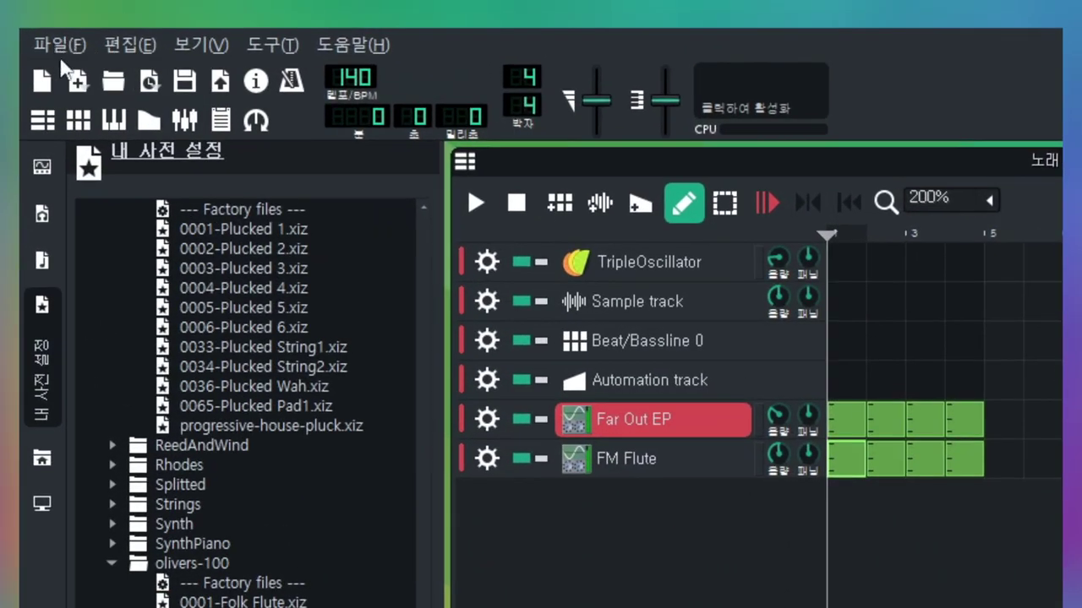
# Start exporting the project to an MP3 file named 3246.mp3
pyautogui.click(63, 46)
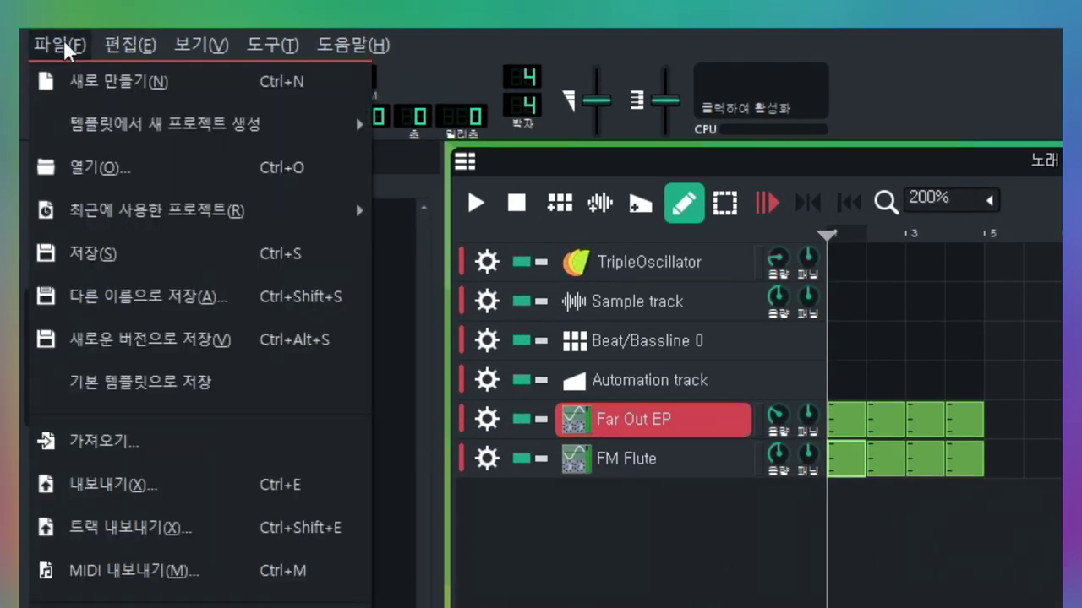
pyautogui.click(179, 492)
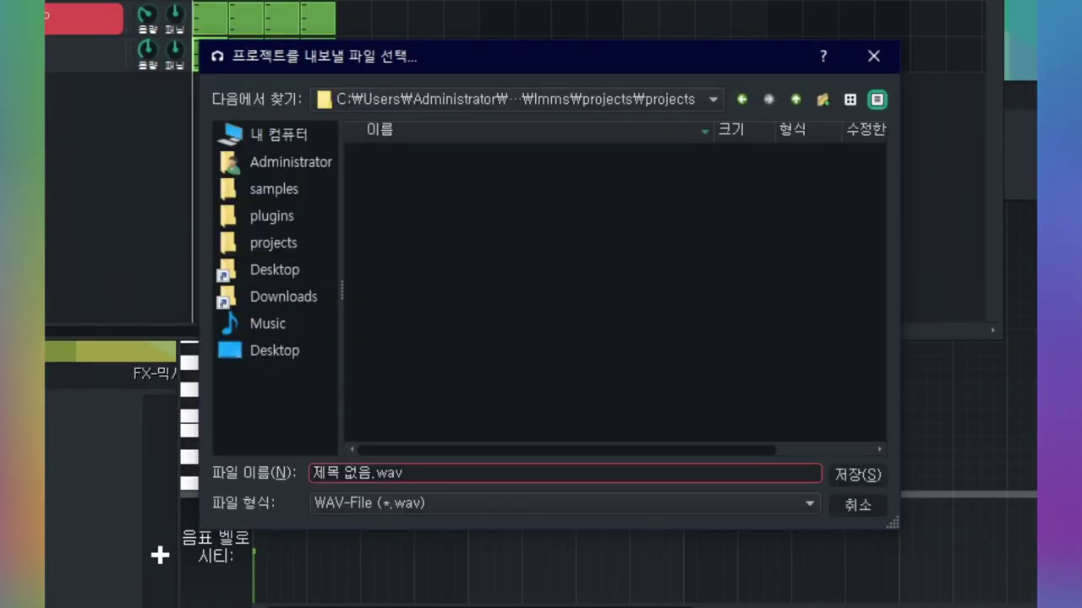
pyautogui.click(462, 505)
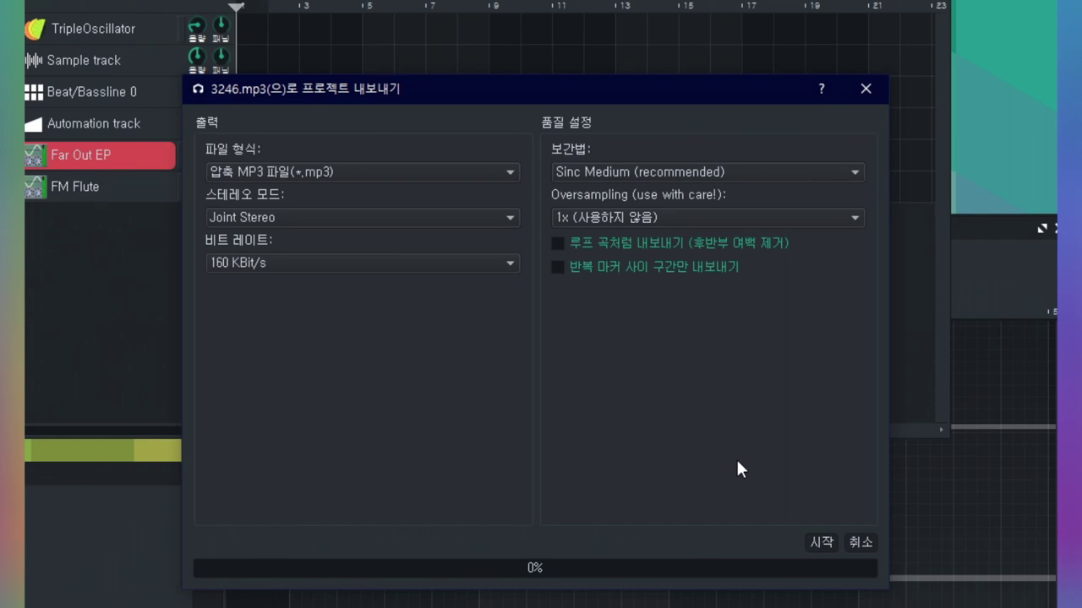
# Examine the output file formats and quality settings of the project export, moving the dialog aside, and cancel the export
pyautogui.moveTo(548, 108); pyautogui.dragTo(530, 149)
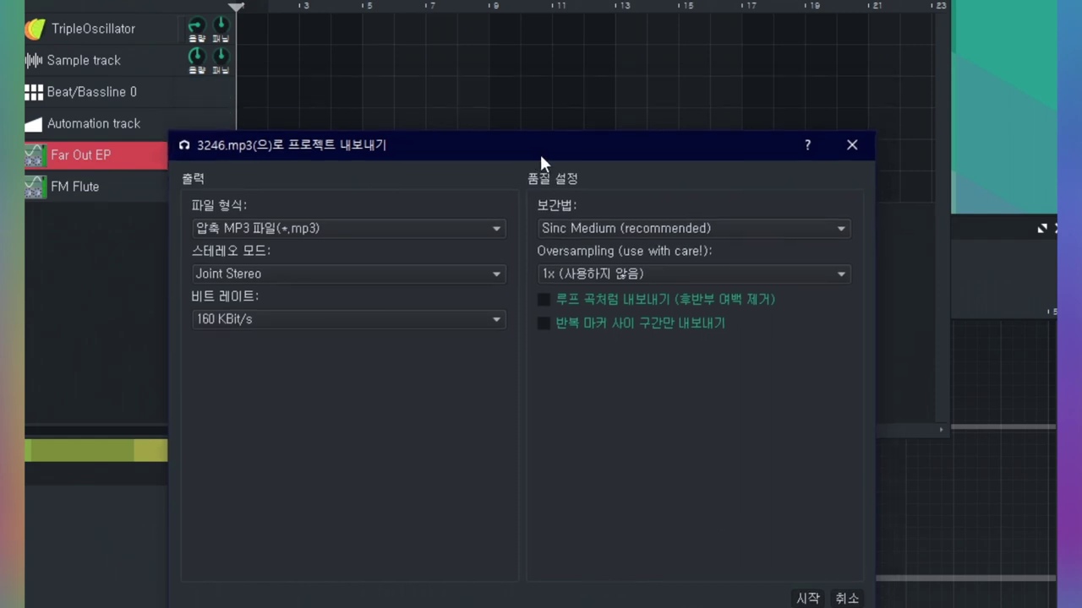
pyautogui.click(340, 226)
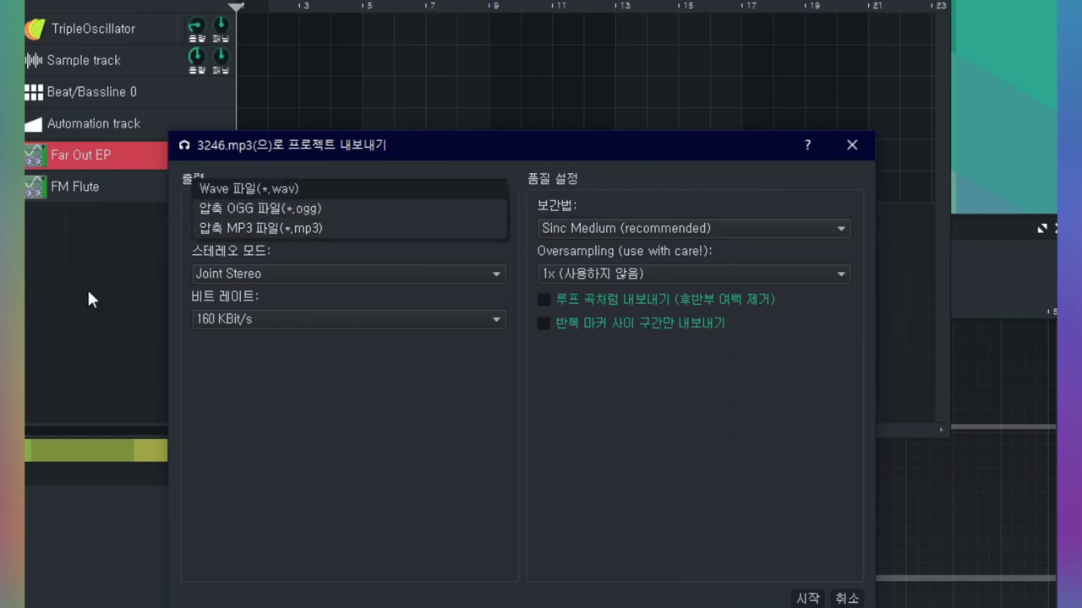
pyautogui.click(523, 468)
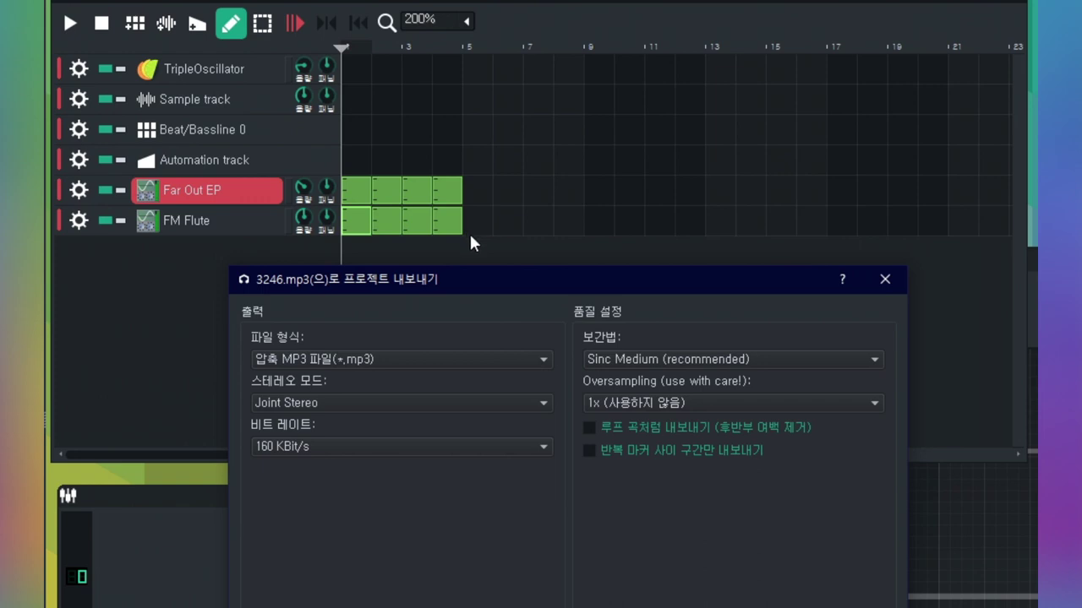
pyautogui.moveTo(496, 280); pyautogui.dragTo(879, 236)
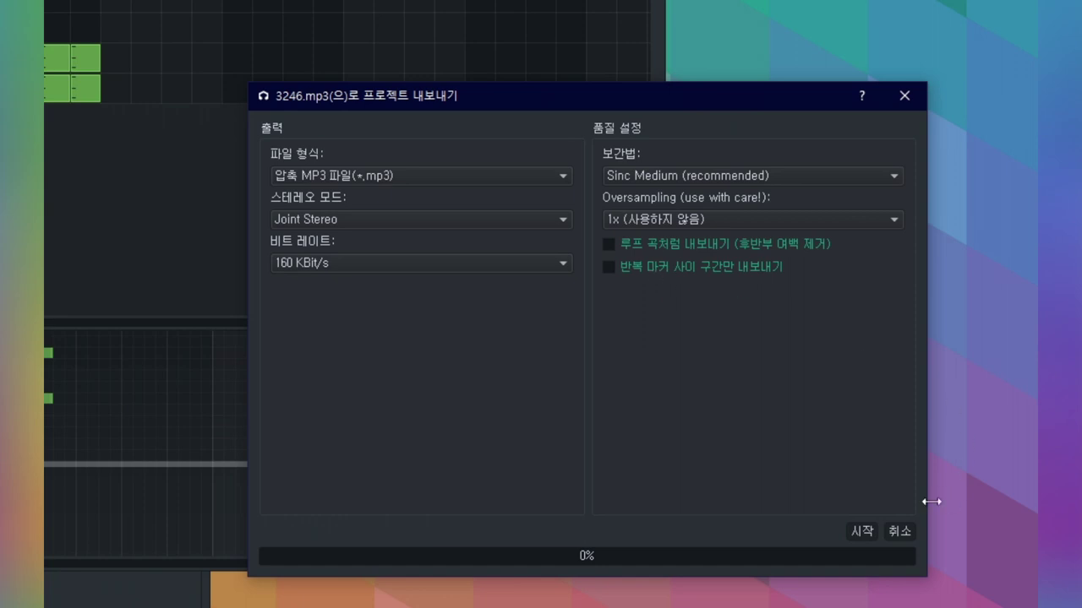
pyautogui.click(899, 531)
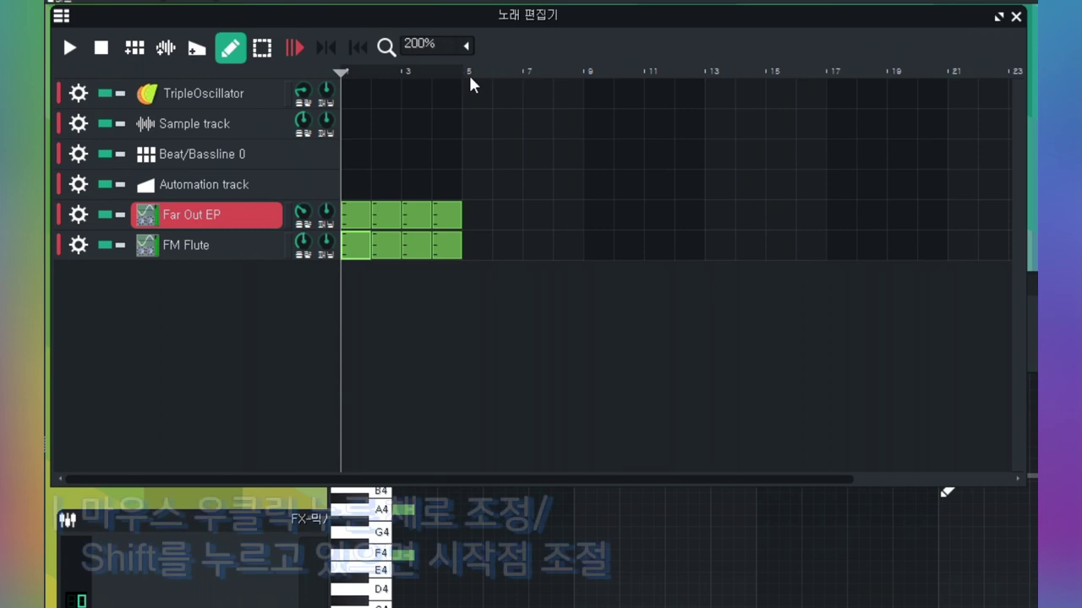
# Enable loop points in the Song Editor, end the loop at bar 5, start playback and shorten the loop to end at bar 3
pyautogui.click(327, 47)
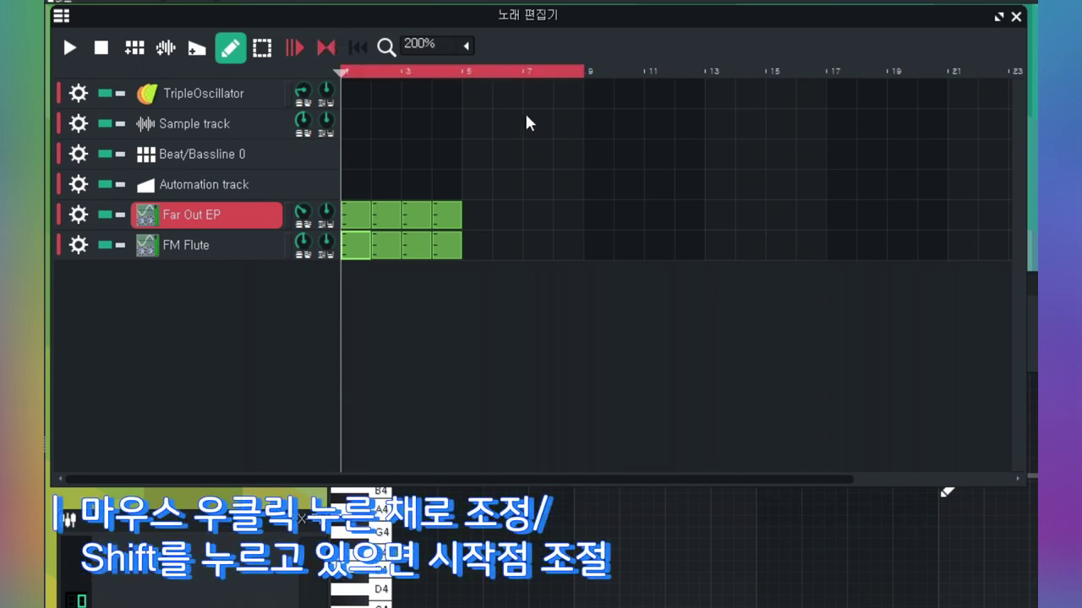
pyautogui.rightClick(459, 71)
pyautogui.press('space')
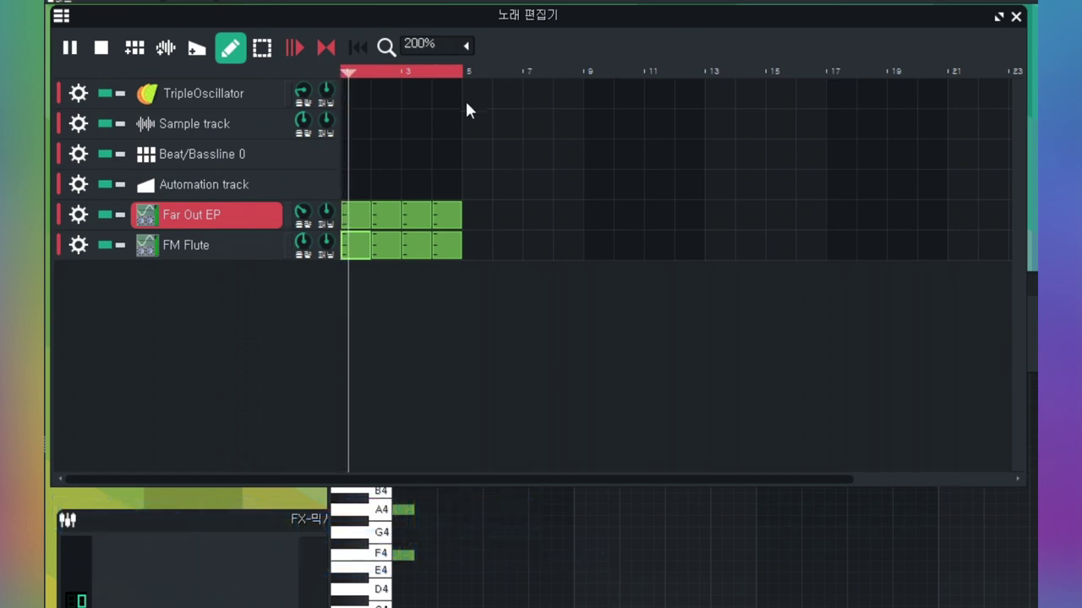
pyautogui.rightClick(402, 71)
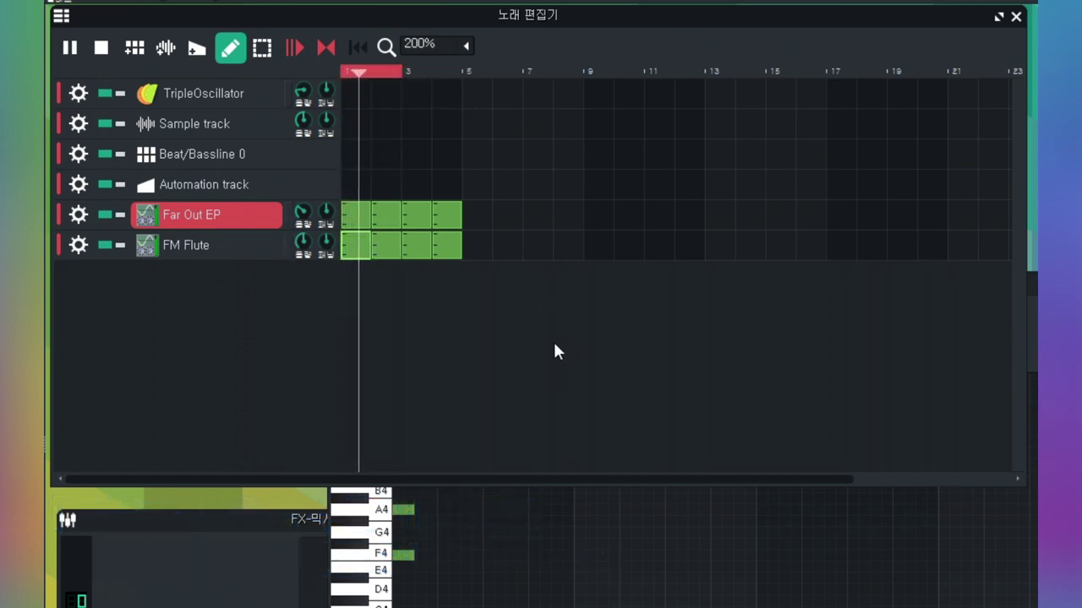
# Stop playback, start exporting the project over the existing 3246.mp3, and choose to export only the section between the loop markers
pyautogui.press('space')
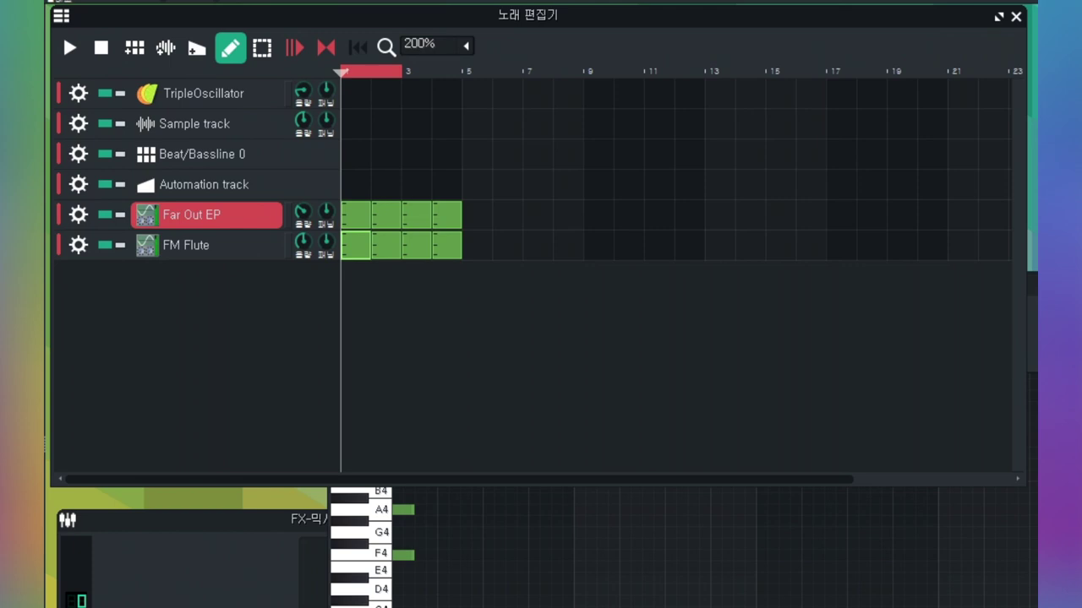
pyautogui.hotkey('ctrl', 'e')
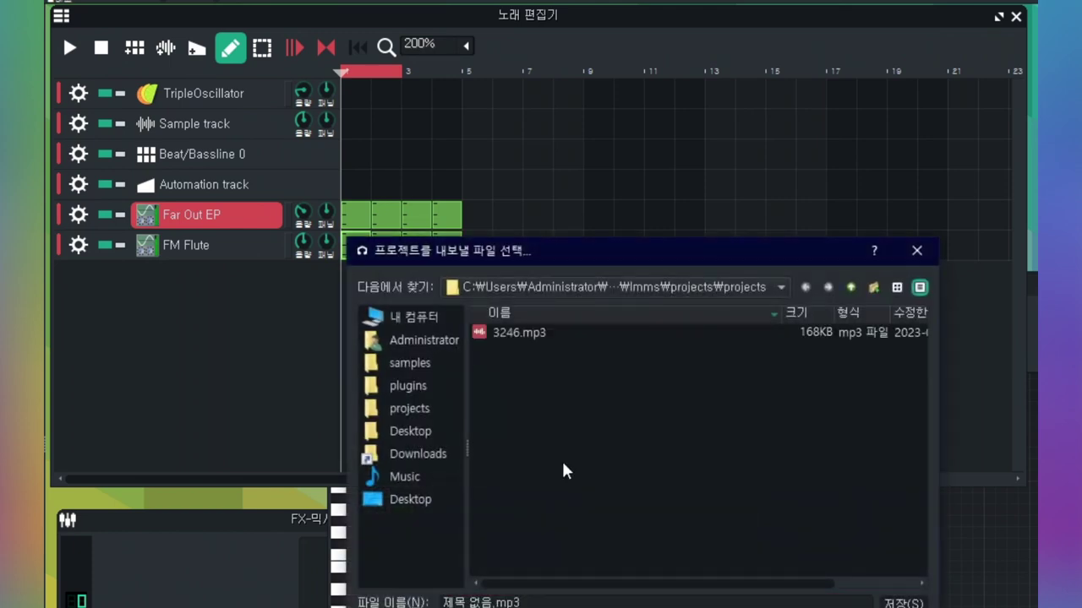
pyautogui.click(541, 333)
pyautogui.click(904, 602)
pyautogui.click(657, 474)
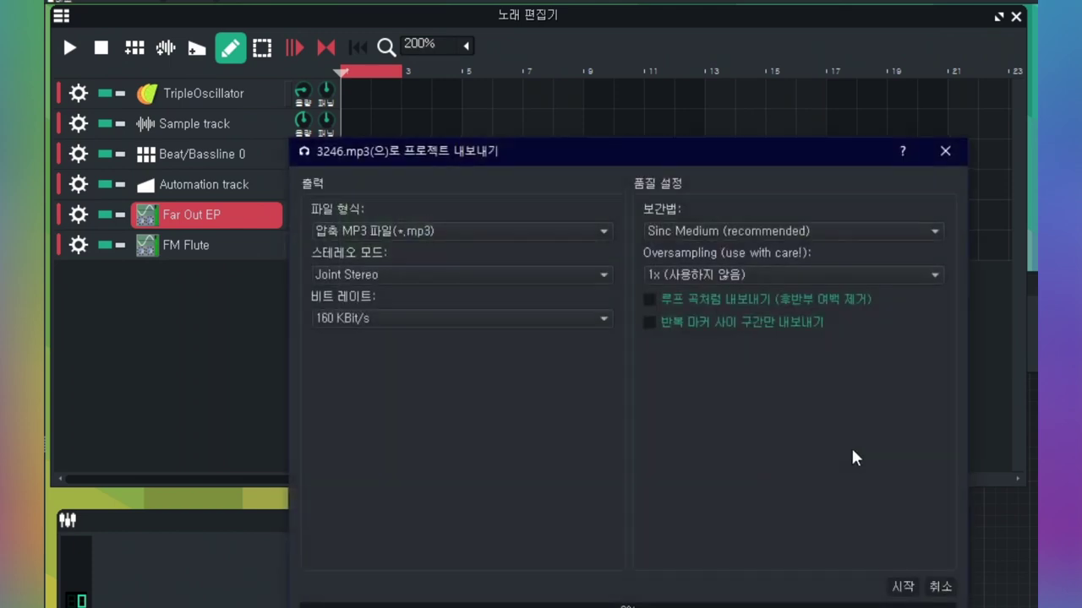
pyautogui.click(779, 334)
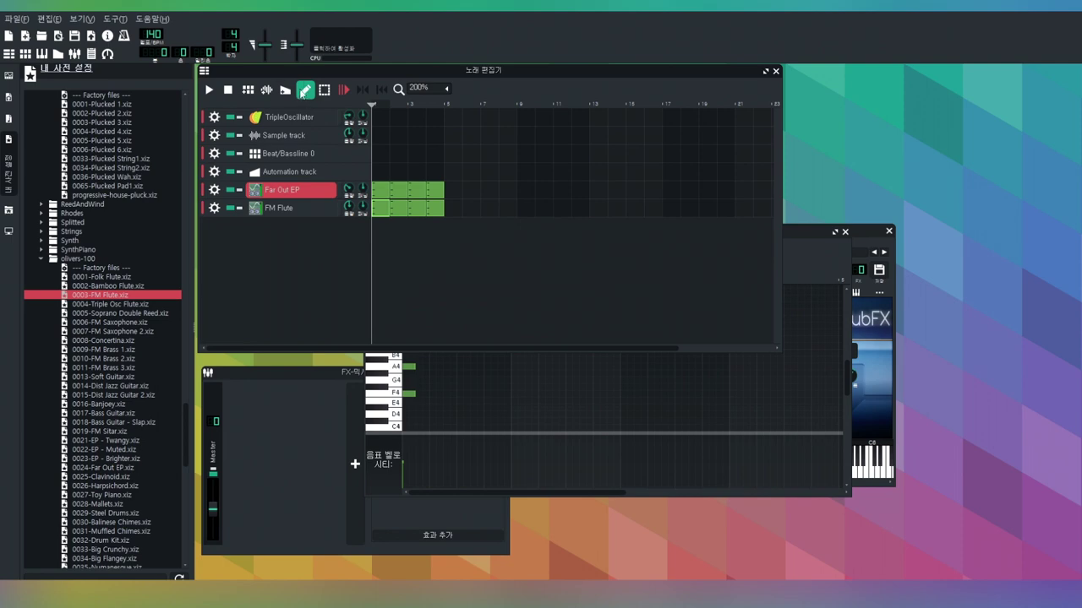
# Try moving the last clip on the Far Out EP track along the timeline and call up its additional options
pyautogui.moveTo(435, 191)
pyautogui.mouseDown()
pyautogui.moveTo(515, 190)
pyautogui.moveTo(440, 194)
pyautogui.mouseUp()
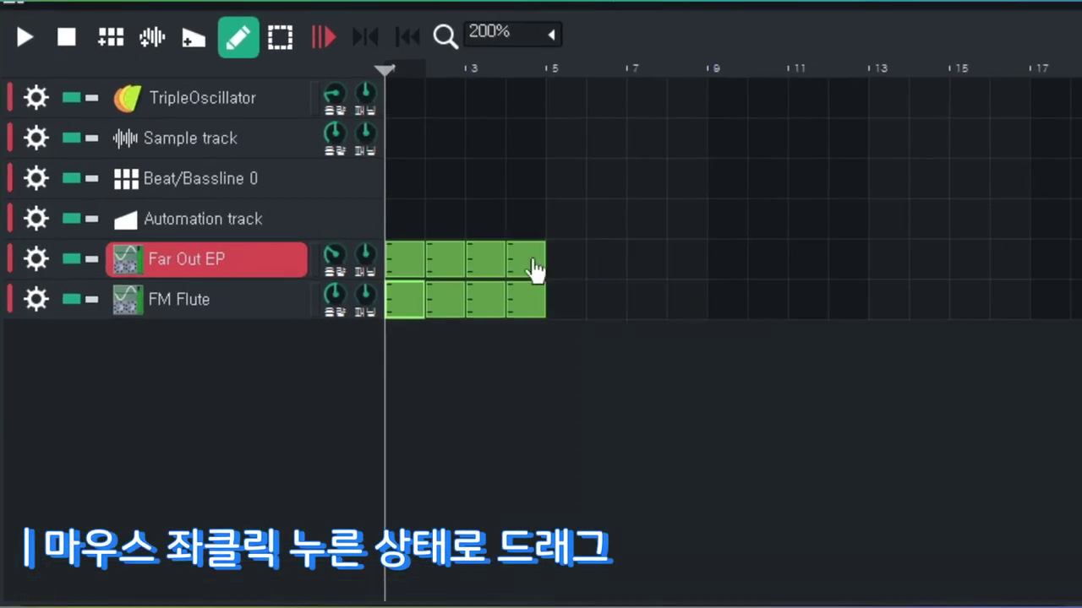
pyautogui.moveTo(529, 266)
pyautogui.mouseDown()
pyautogui.moveTo(525, 256)
pyautogui.moveTo(591, 256)
pyautogui.moveTo(536, 259)
pyautogui.moveTo(542, 269)
pyautogui.mouseUp()
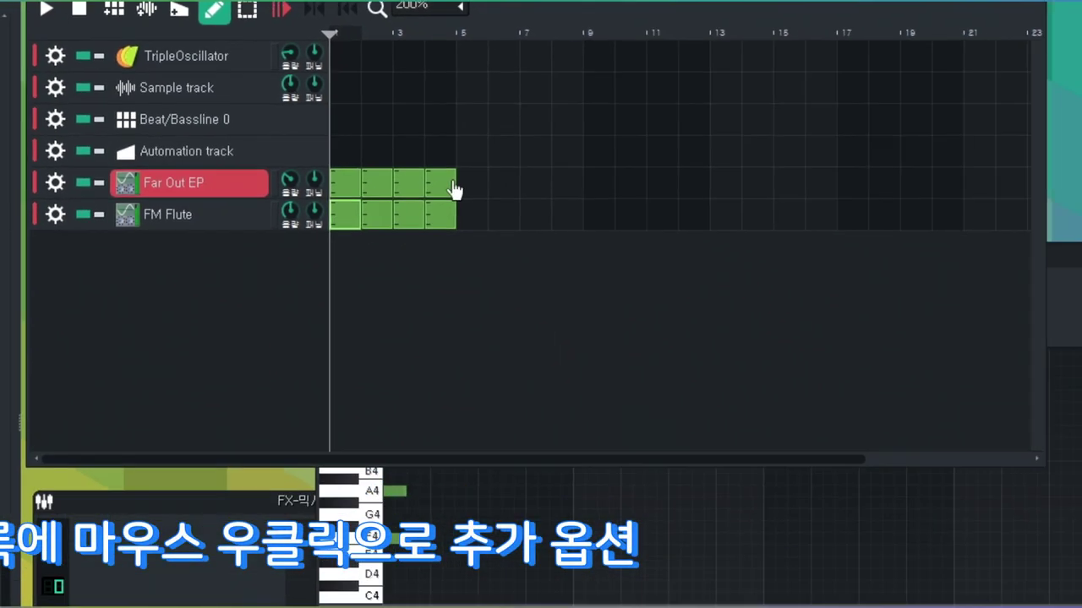
pyautogui.rightClick(453, 189)
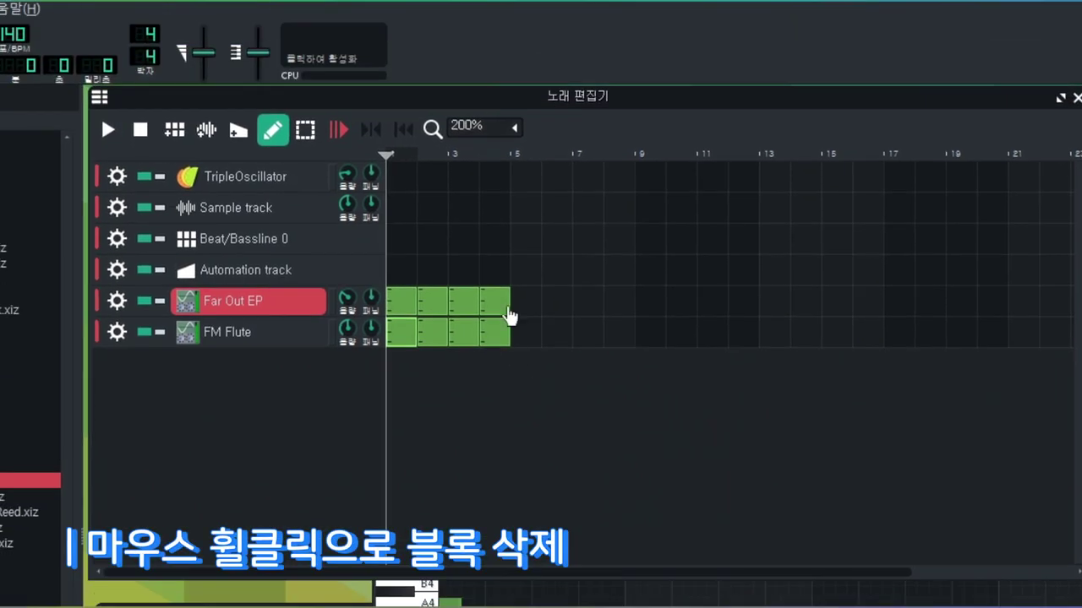
# Delete the Far Out EP clip at bar 4 and copy the bar 3 clip into its place
pyautogui.middleClick(505, 301)
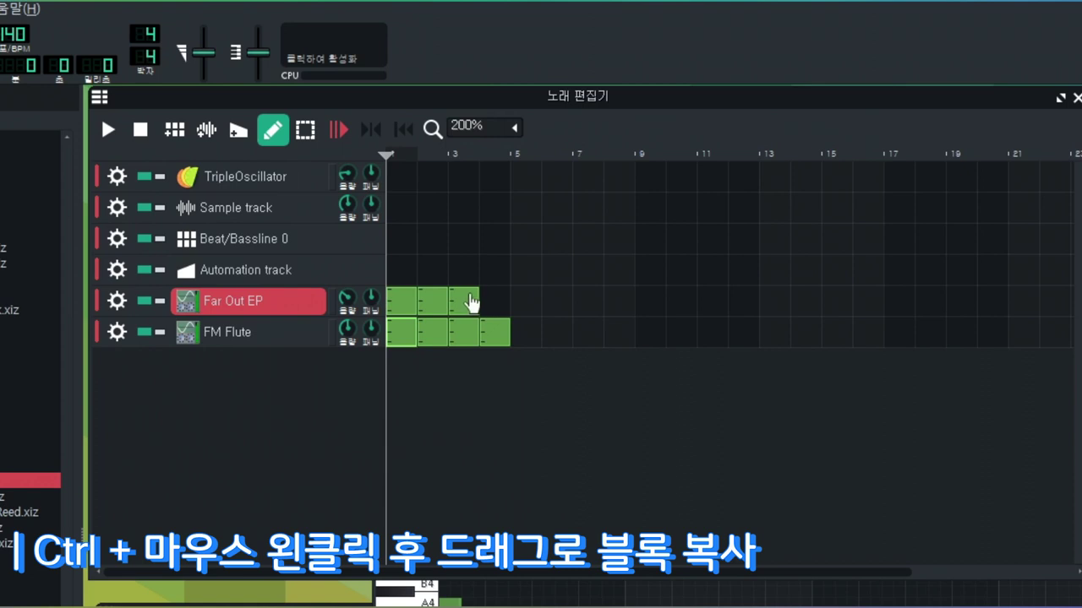
pyautogui.moveTo(459, 302); pyautogui.dragTo(492, 300)
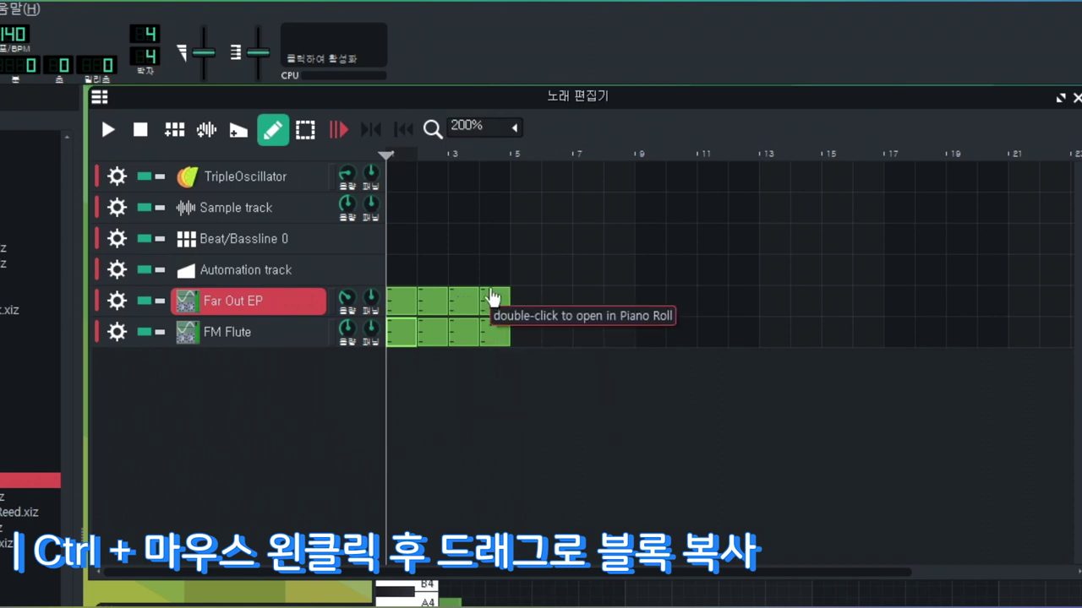
pyautogui.moveTo(492, 297); pyautogui.dragTo(706, 338)
pyautogui.moveTo(659, 338); pyautogui.dragTo(520, 349)
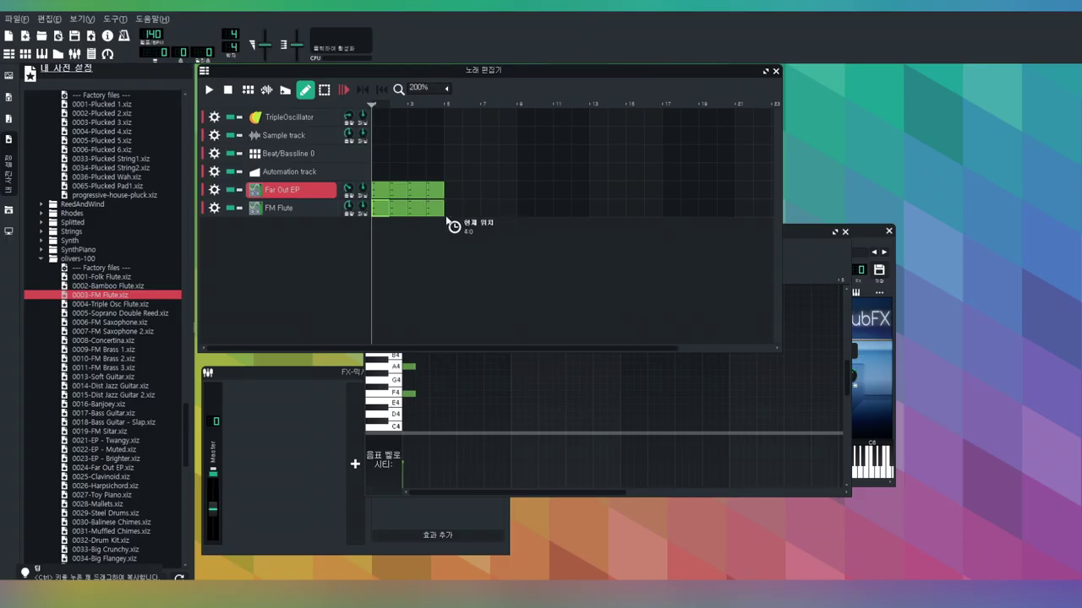
pyautogui.moveTo(447, 218); pyautogui.dragTo(447, 218)
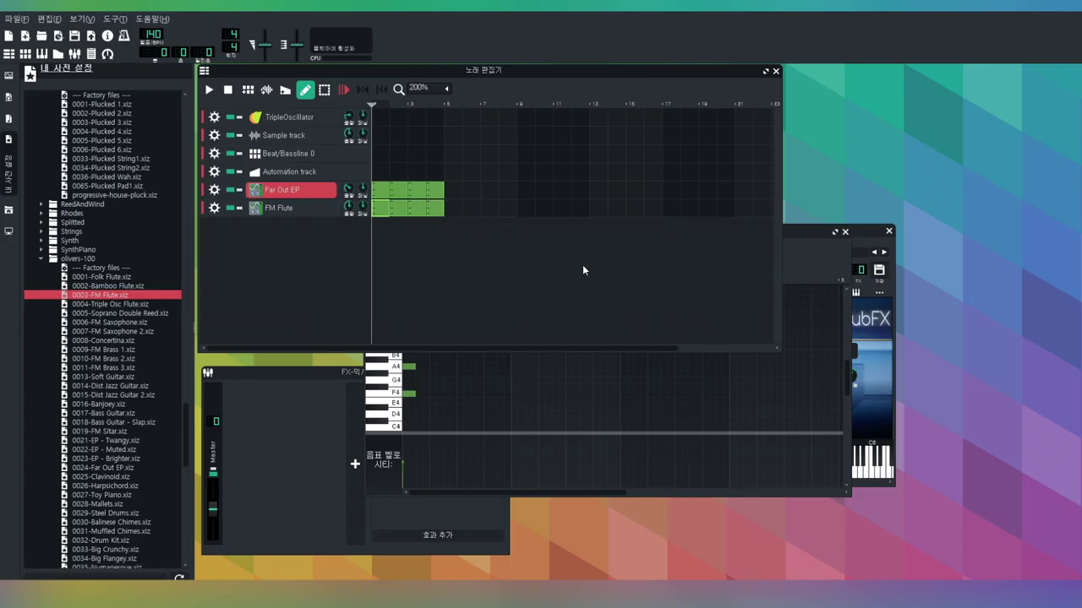